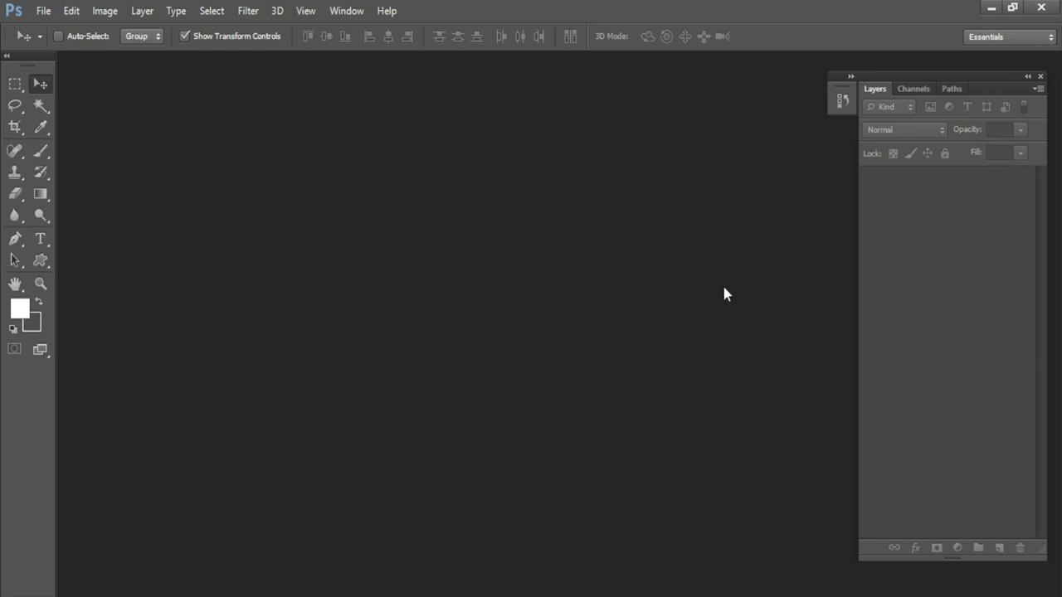
- Bring up the new-document settings for a 1200 × 800 px, 72 ppi canvas
{"action": "key", "text": "ctrl+n"}
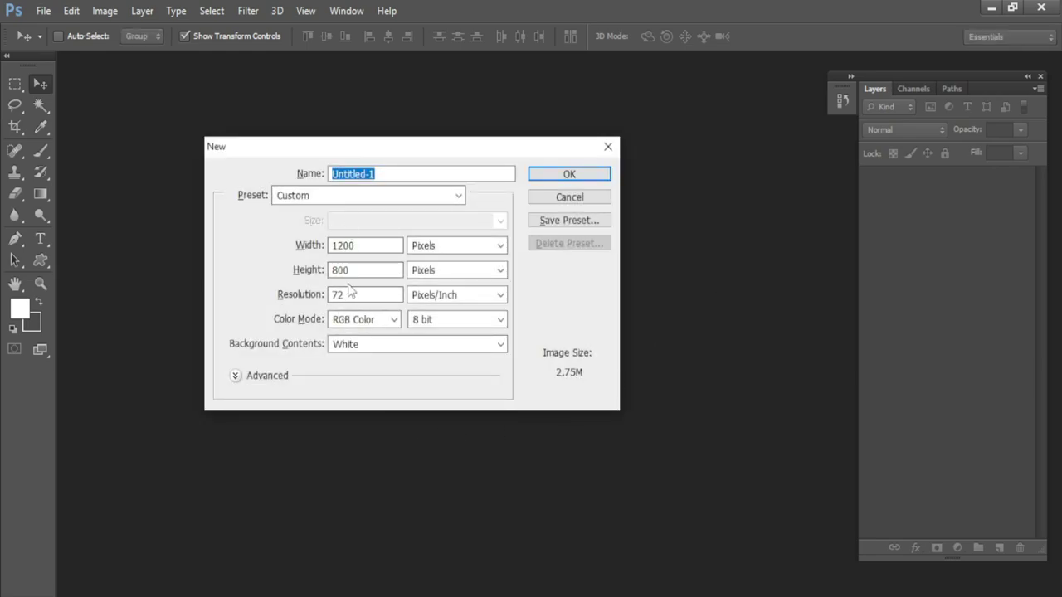
- Create the 1200 × 800 document as a floating window and fill it solid black
{"action": "left_click", "coordinate": [564, 175]}
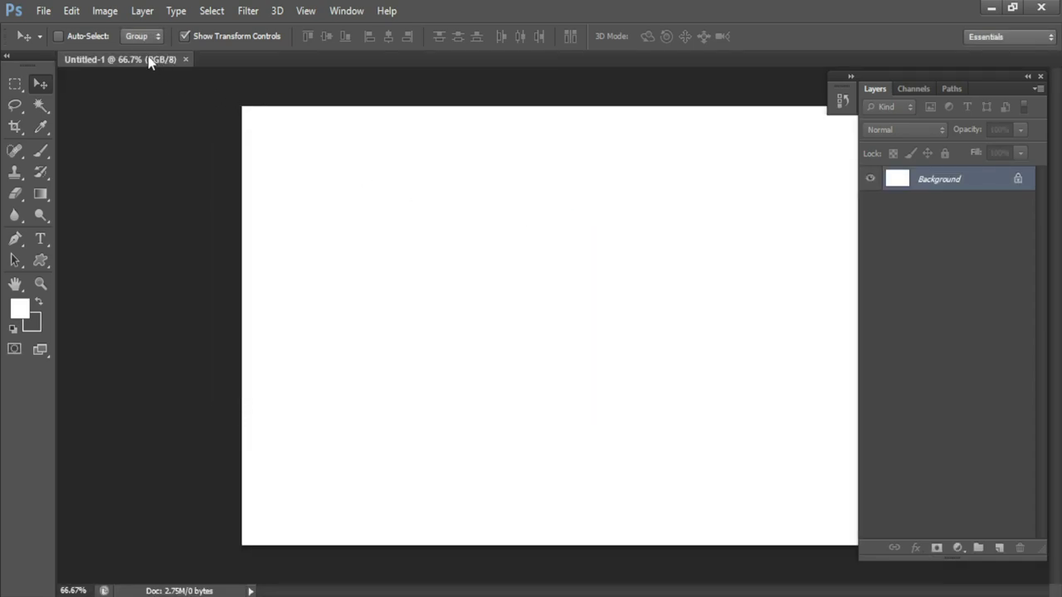
{"action": "left_click_drag", "start_coordinate": [148, 58], "coordinate": [171, 113]}
{"action": "left_click_drag", "start_coordinate": [294, 92], "coordinate": [334, 91]}
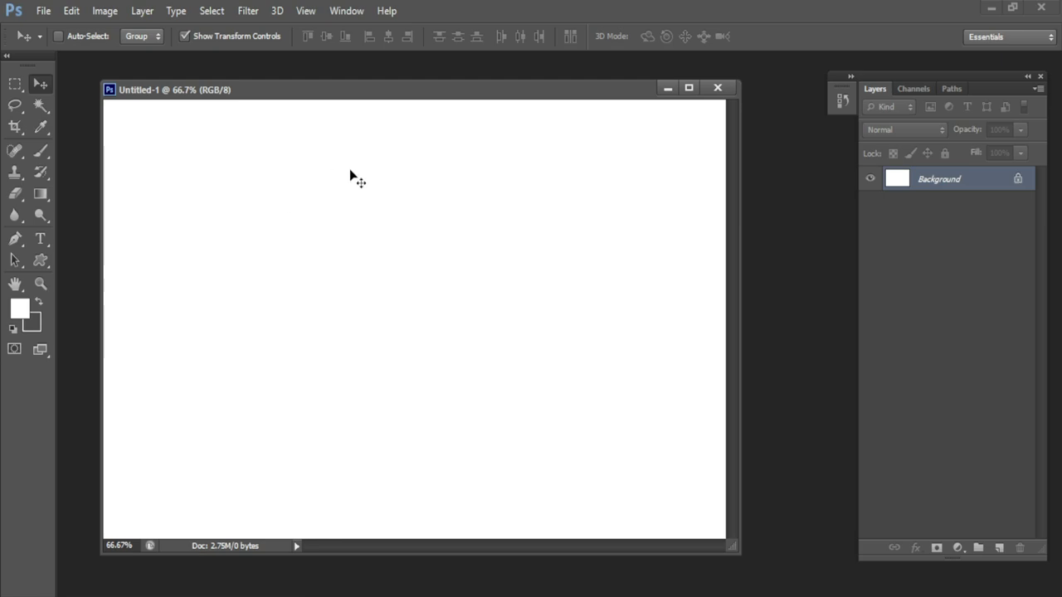
{"action": "left_click", "coordinate": [20, 308]}
{"action": "left_click_drag", "start_coordinate": [339, 323], "coordinate": [290, 394]}
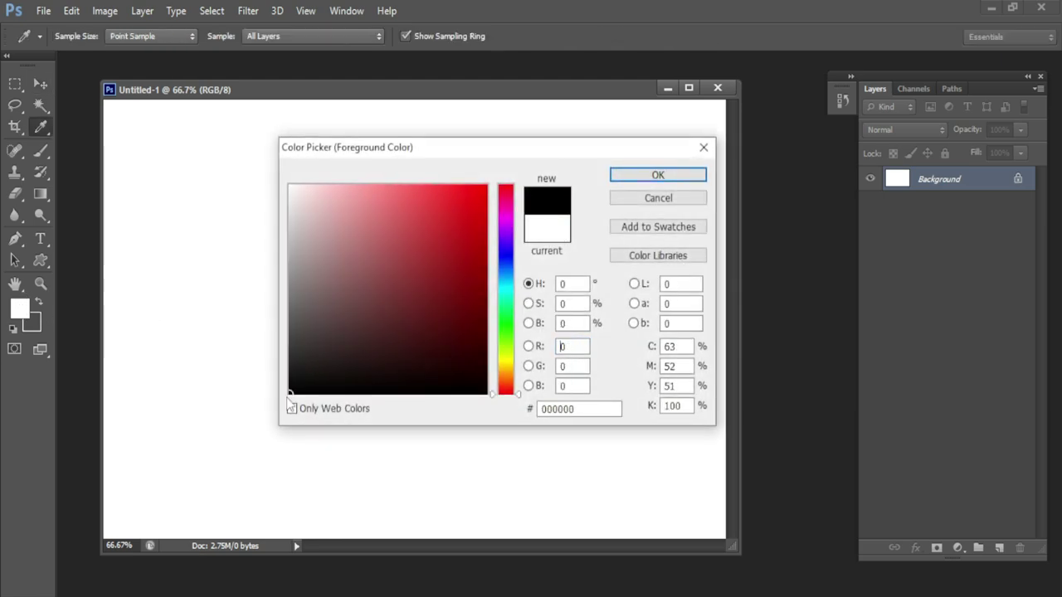
{"action": "left_click", "coordinate": [658, 175]}
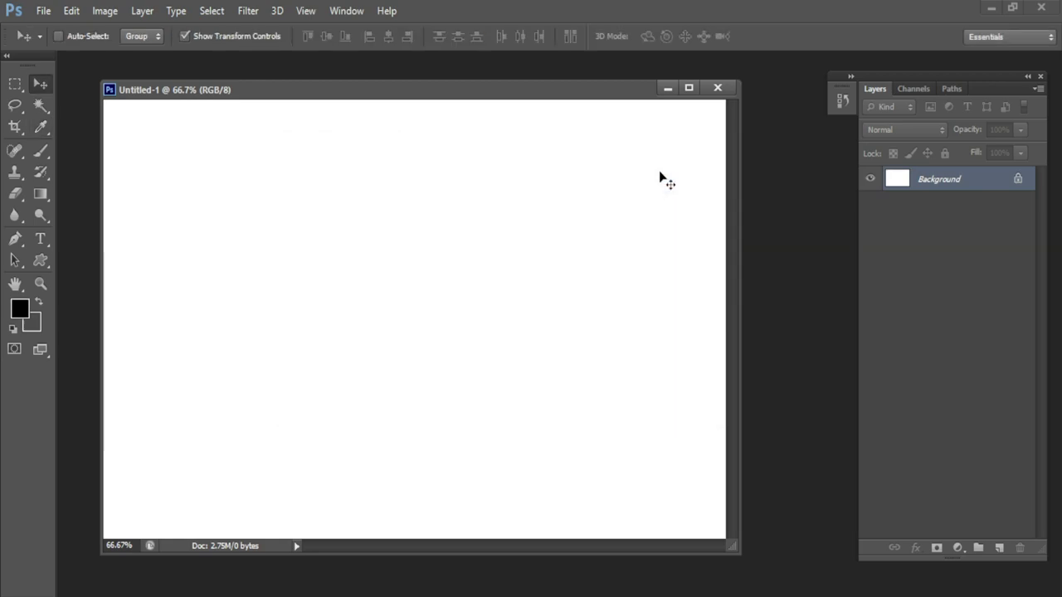
{"action": "key", "text": "alt+BackSpace"}
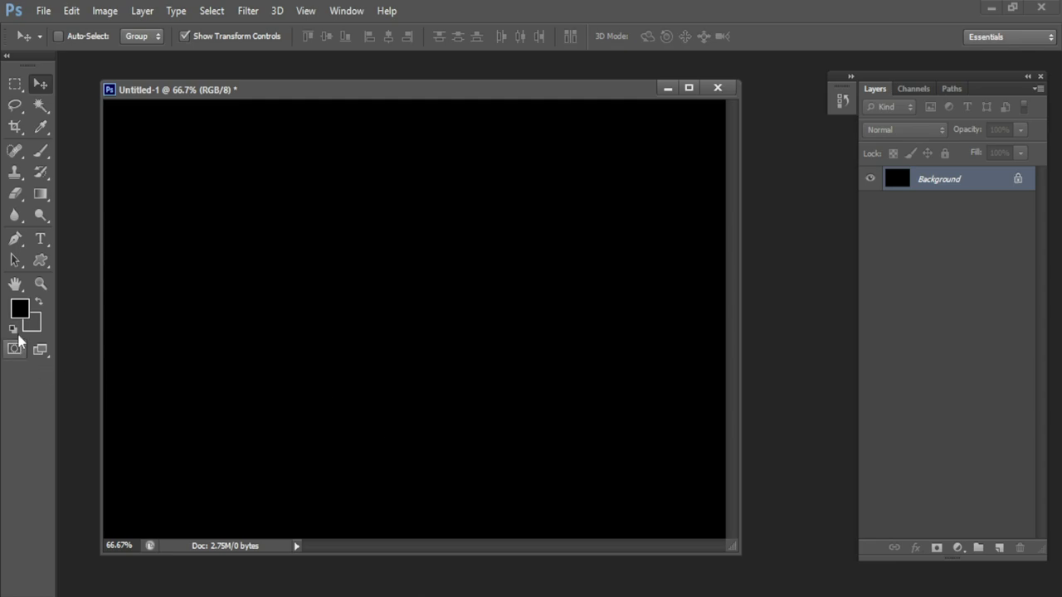
- Set the foreground colour to pure white
{"action": "left_click", "coordinate": [23, 308]}
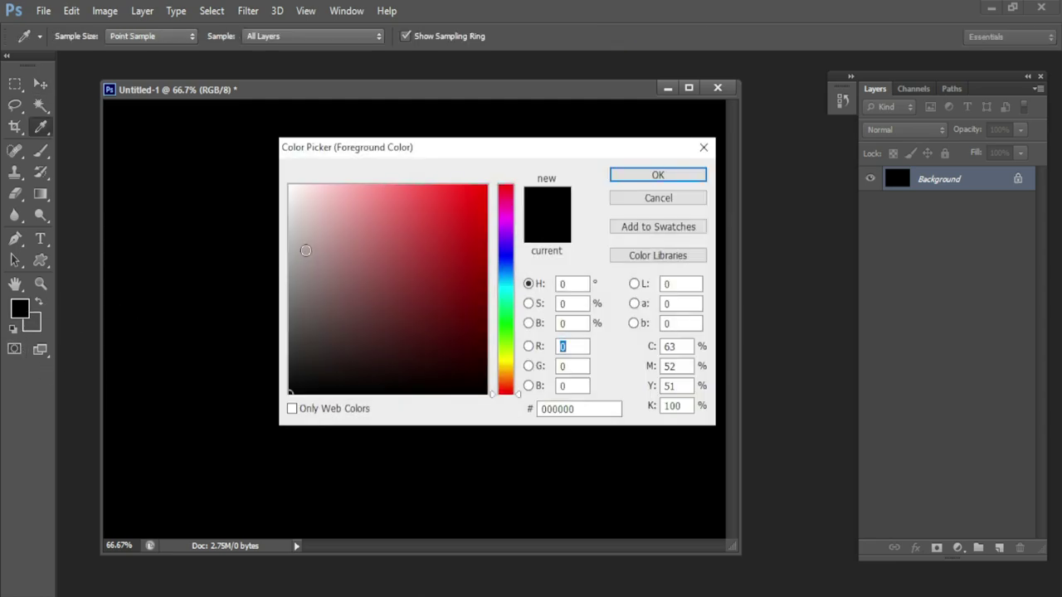
{"action": "left_click_drag", "start_coordinate": [303, 247], "coordinate": [285, 174]}
{"action": "left_click", "coordinate": [666, 178]}
{"action": "key", "text": "v"}
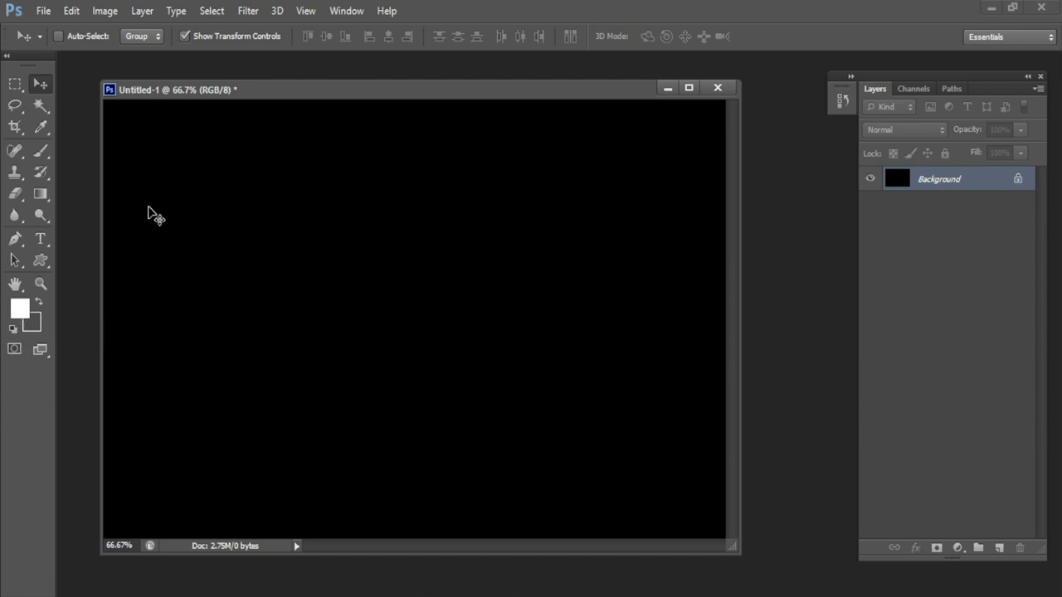
- Type the word AMAN in white on the black canvas
{"action": "left_click", "coordinate": [39, 241]}
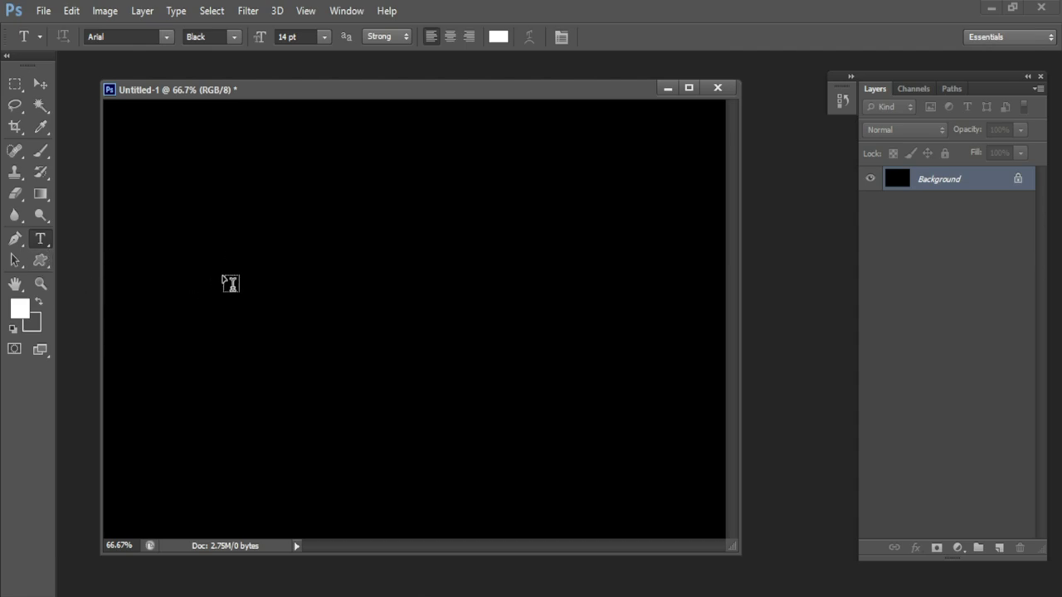
{"action": "left_click", "coordinate": [230, 304]}
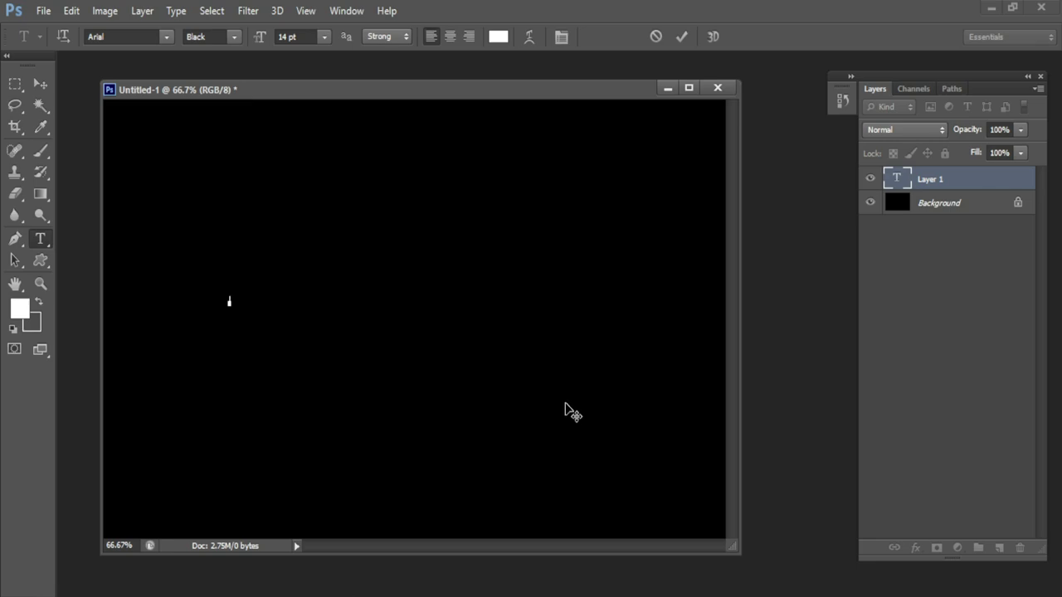
{"action": "type", "text": "AMA"}
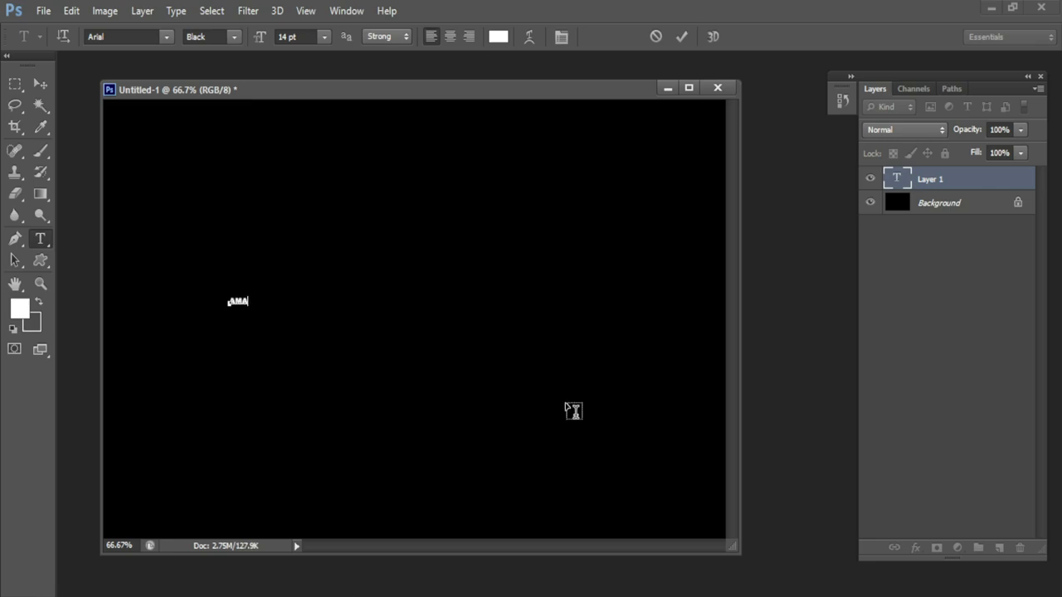
{"action": "type", "text": "N"}
{"action": "left_click", "coordinate": [38, 87]}
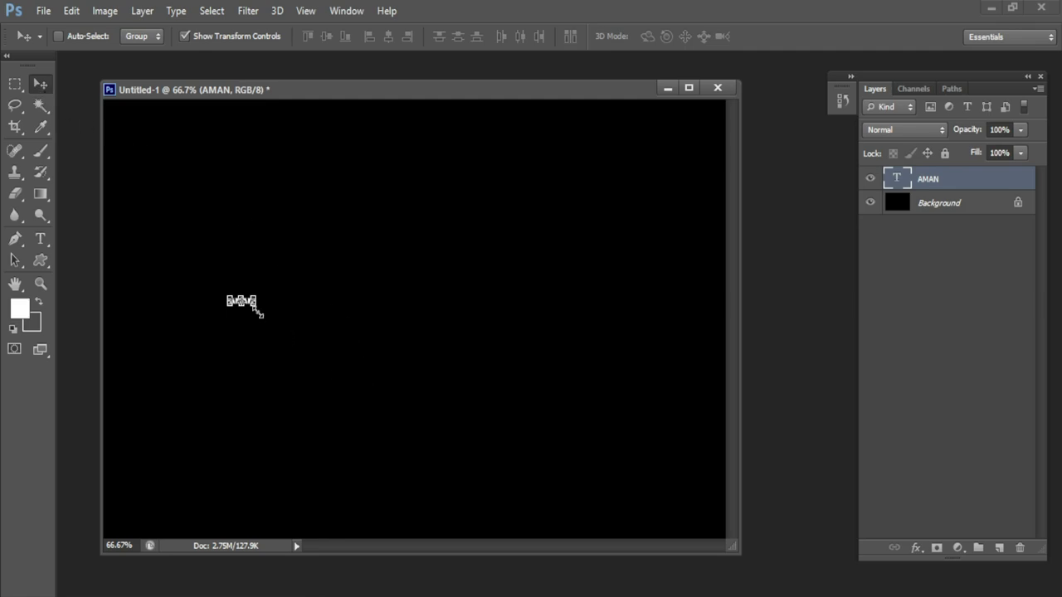
- Enlarge the AMAN text to span the lower canvas width and nudge it down
{"action": "key", "text": "ctrl+t"}
{"action": "mouse_move", "coordinate": [256, 306]}
{"action": "left_mouse_down"}
{"action": "mouse_move", "coordinate": [479, 416]}
{"action": "mouse_move", "coordinate": [711, 482]}
{"action": "left_mouse_up"}
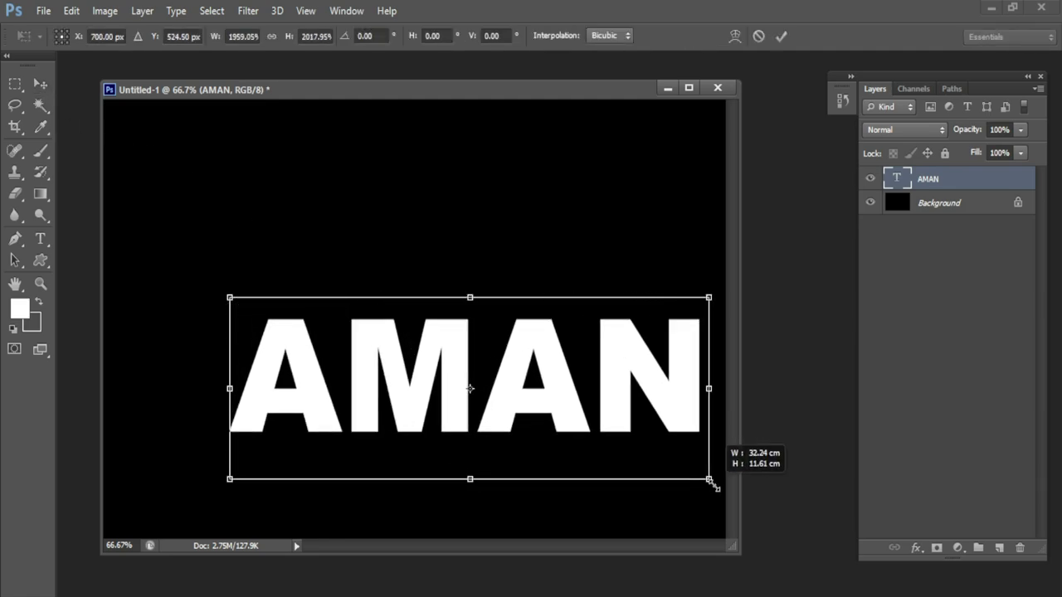
{"action": "left_click_drag", "start_coordinate": [641, 396], "coordinate": [552, 412]}
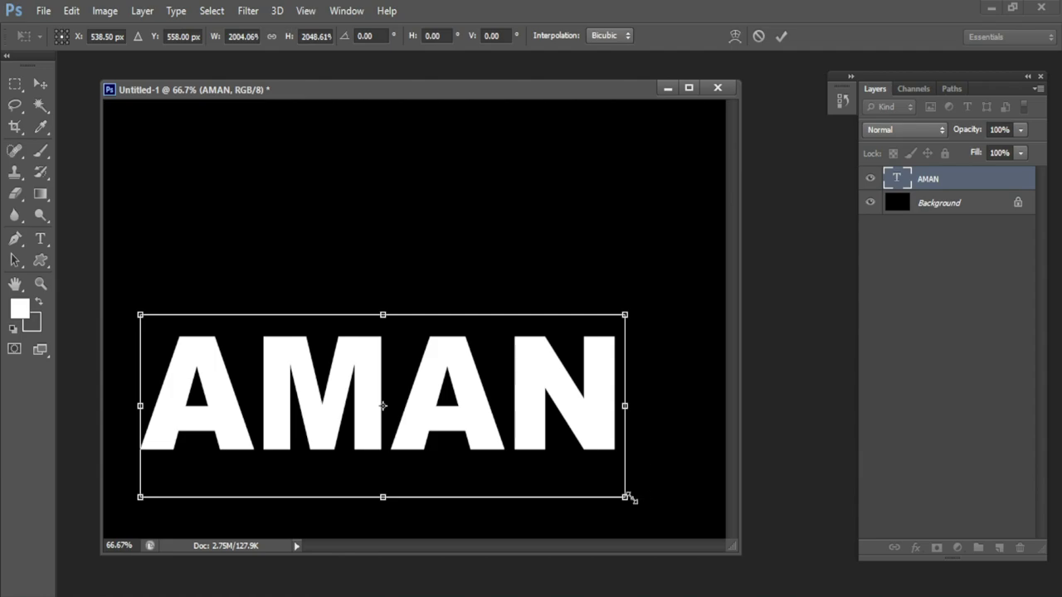
{"action": "left_click_drag", "start_coordinate": [624, 498], "coordinate": [707, 511]}
{"action": "left_click_drag", "start_coordinate": [515, 424], "coordinate": [512, 441]}
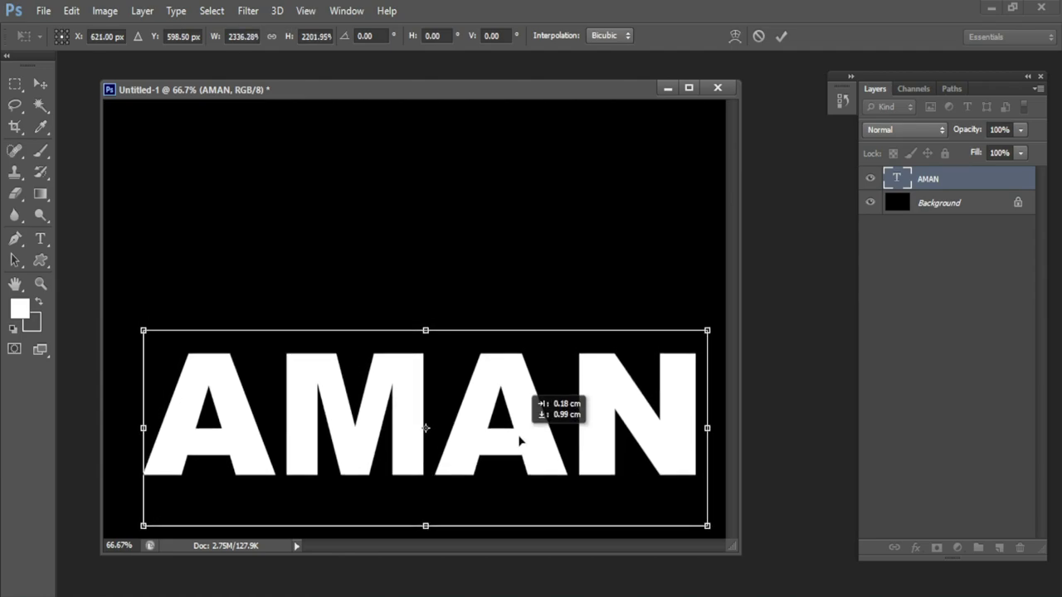
{"action": "key", "text": "Return"}
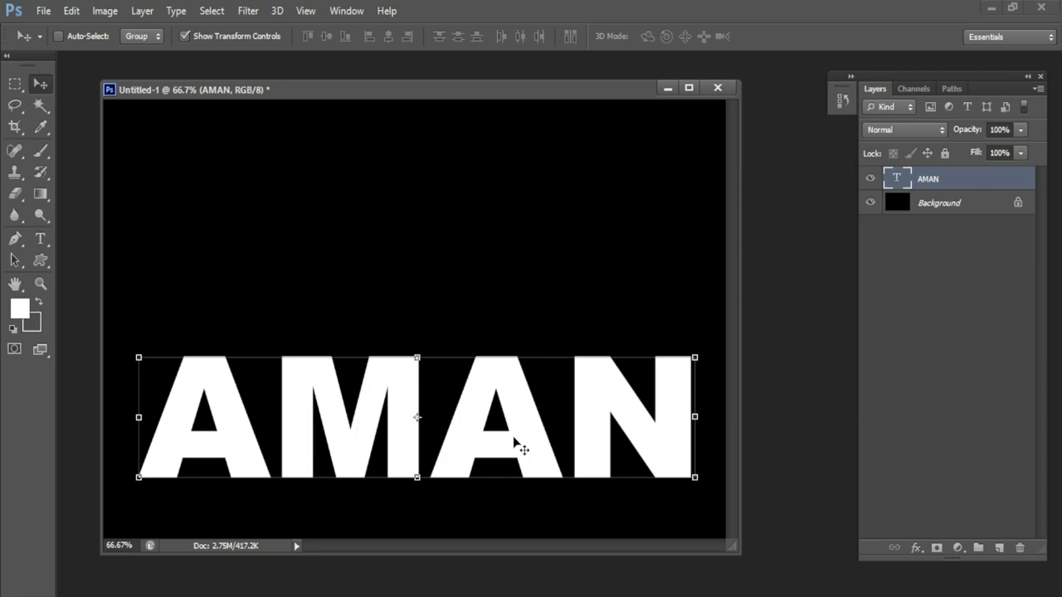
- Rotate the canvas 90° clockwise so AMAN runs vertically
{"action": "left_click", "coordinate": [98, 12]}
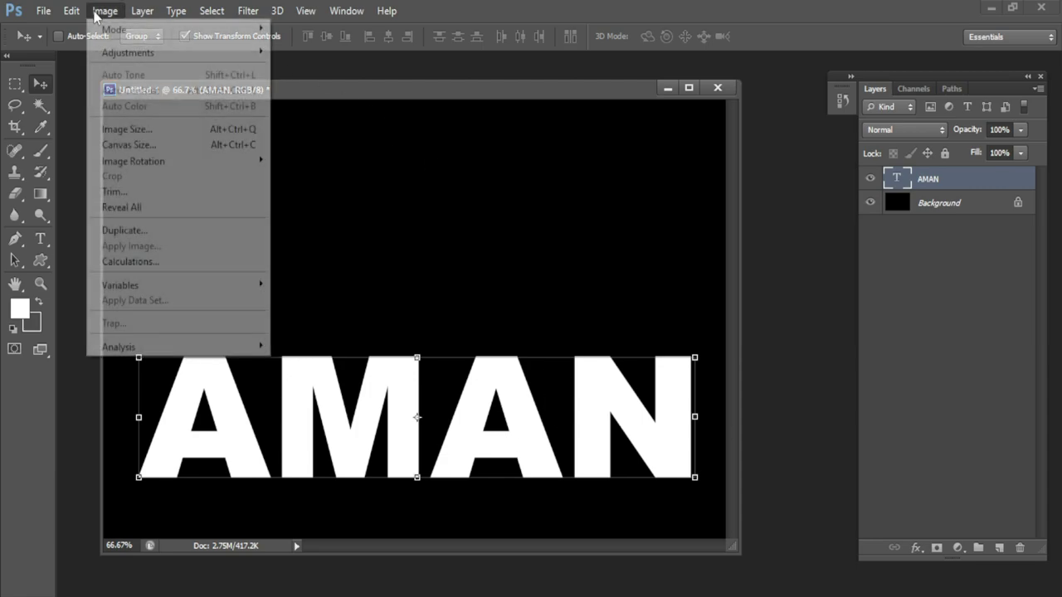
{"action": "mouse_move", "coordinate": [132, 161]}
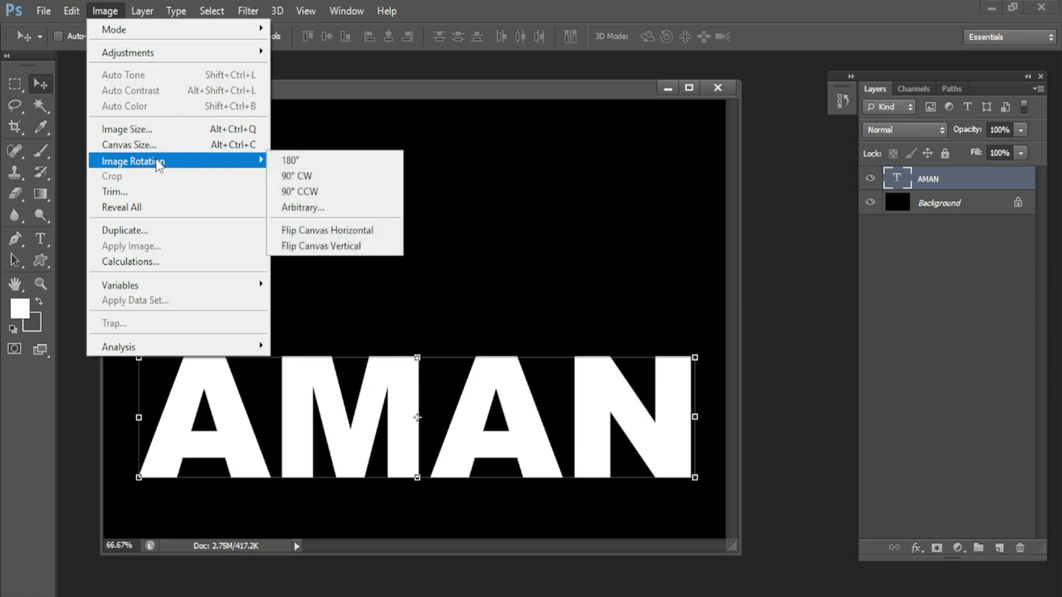
{"action": "left_click", "coordinate": [332, 185]}
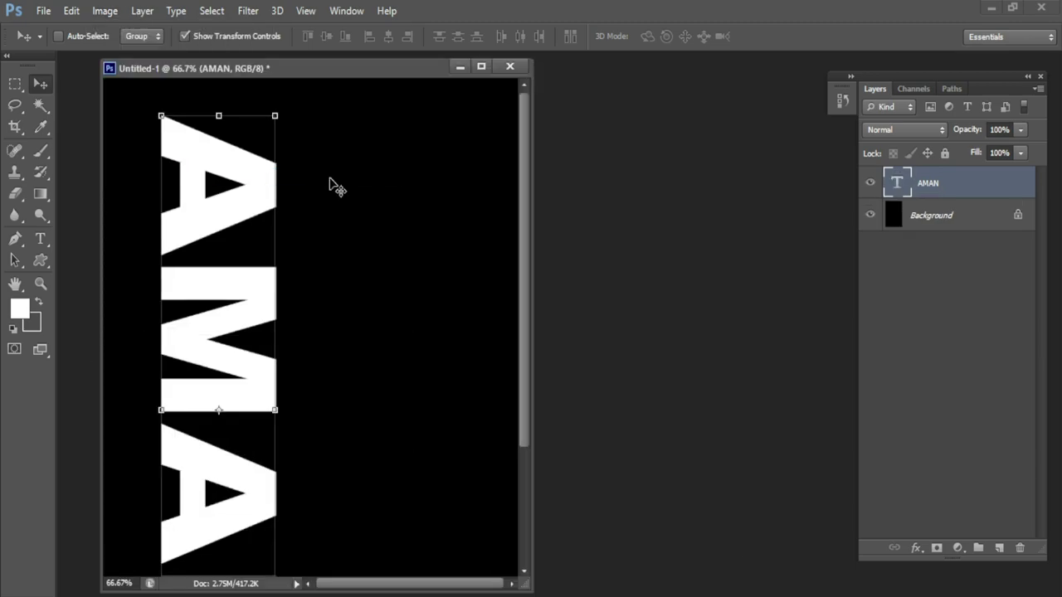
{"action": "left_click_drag", "start_coordinate": [340, 79], "coordinate": [384, 78]}
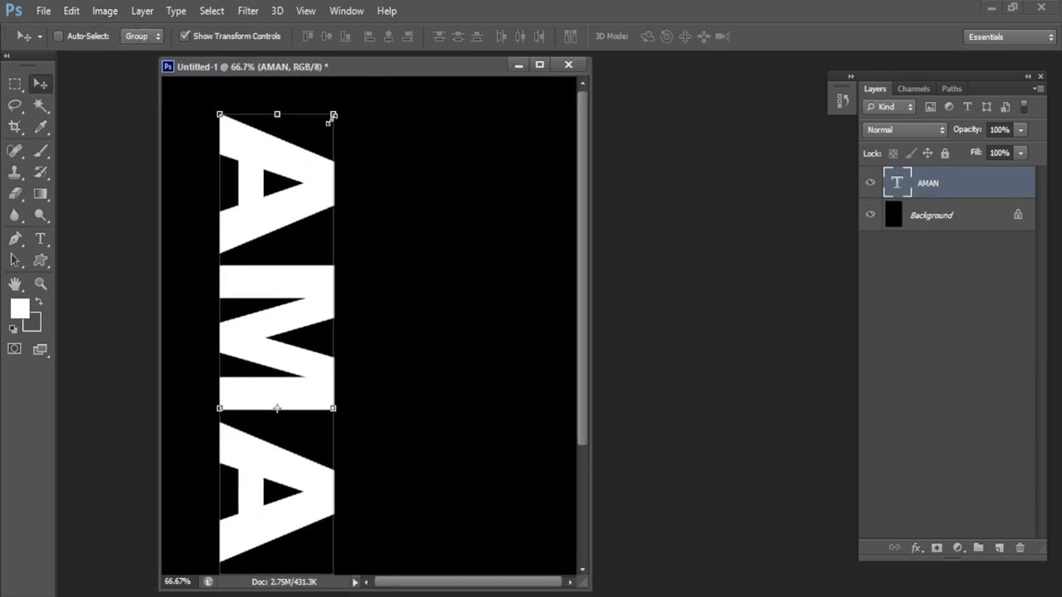
- Try the Wind filter on the rasterized text, then undo it
{"action": "left_click", "coordinate": [248, 10]}
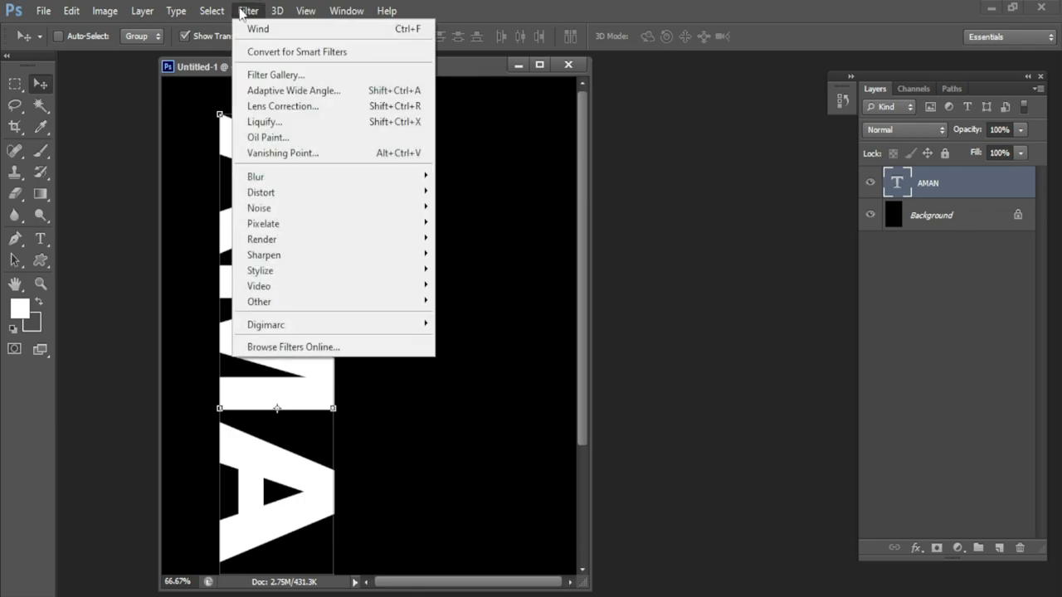
{"action": "mouse_move", "coordinate": [261, 271]}
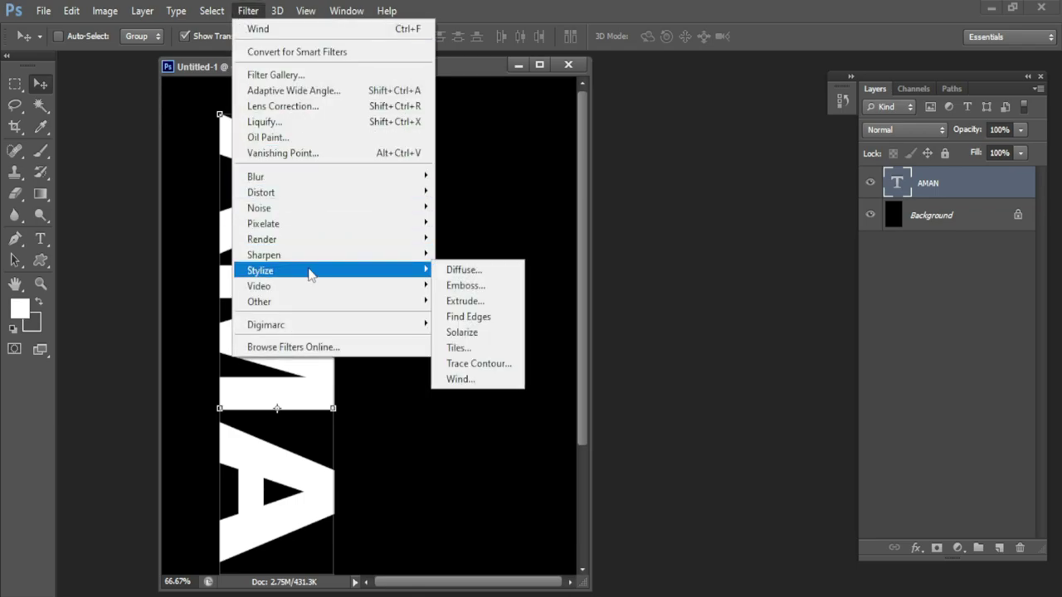
{"action": "left_click", "coordinate": [481, 384]}
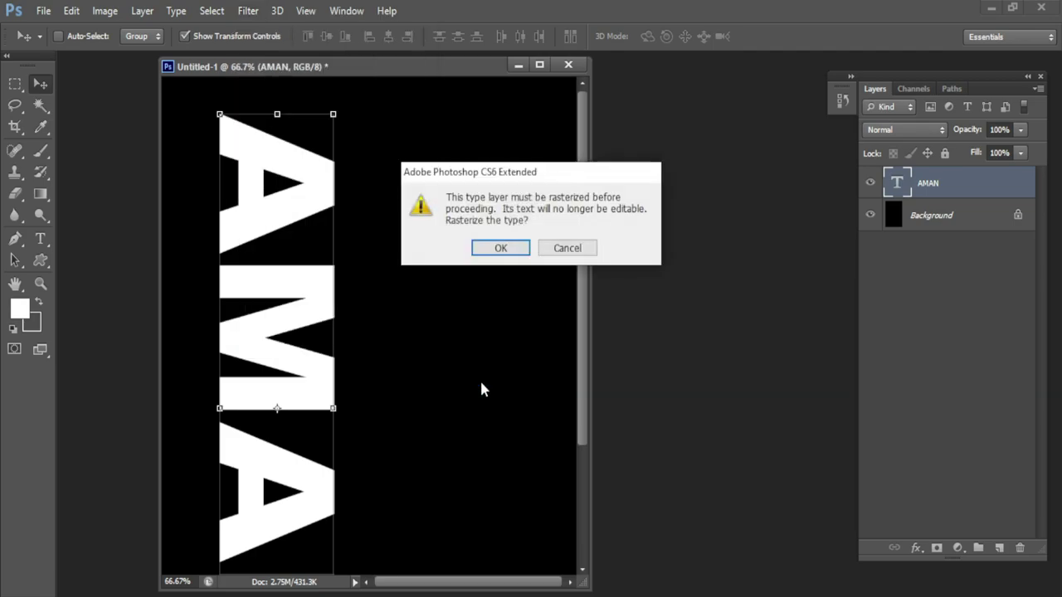
{"action": "left_click", "coordinate": [505, 247]}
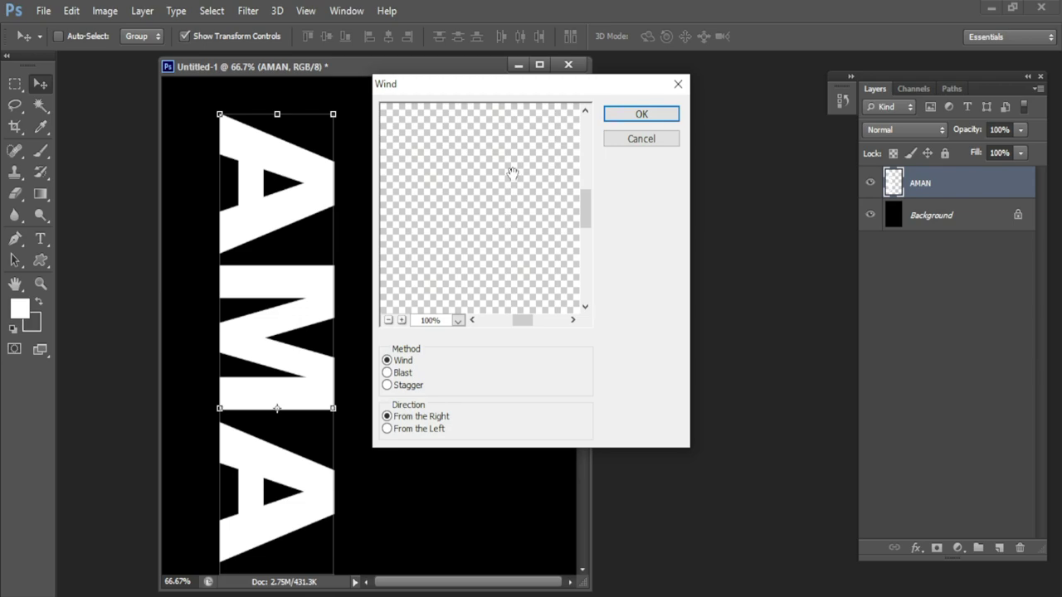
{"action": "left_click_drag", "start_coordinate": [491, 91], "coordinate": [541, 94]}
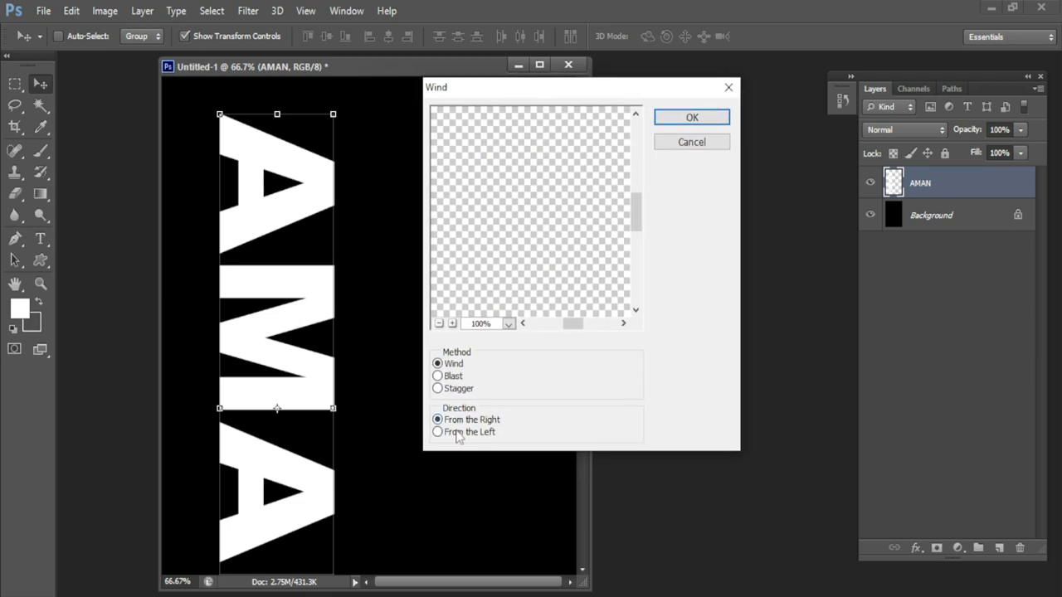
{"action": "left_click", "coordinate": [703, 120]}
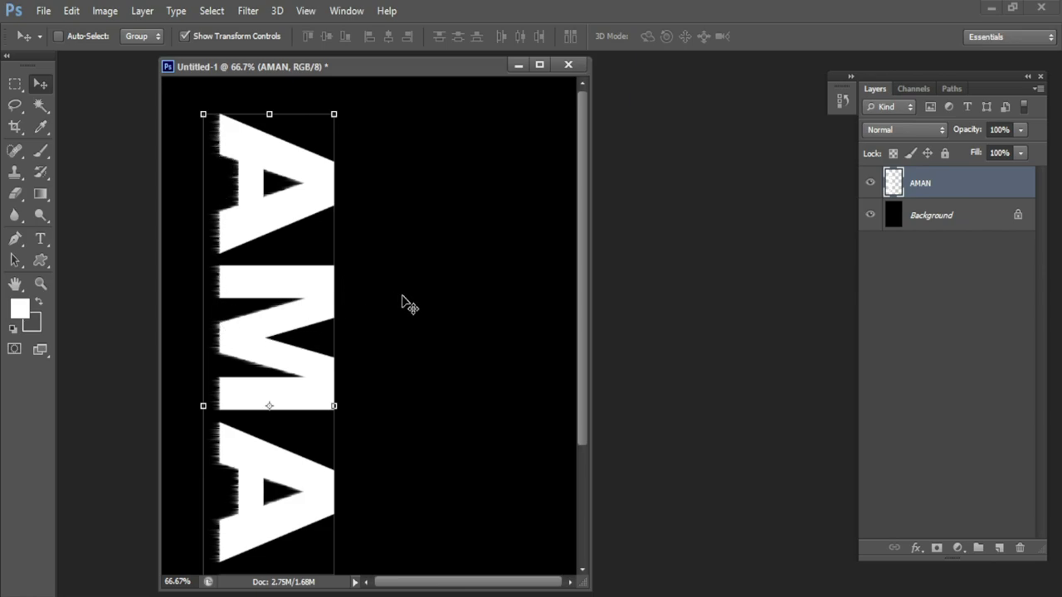
{"action": "key", "text": "ctrl+z"}
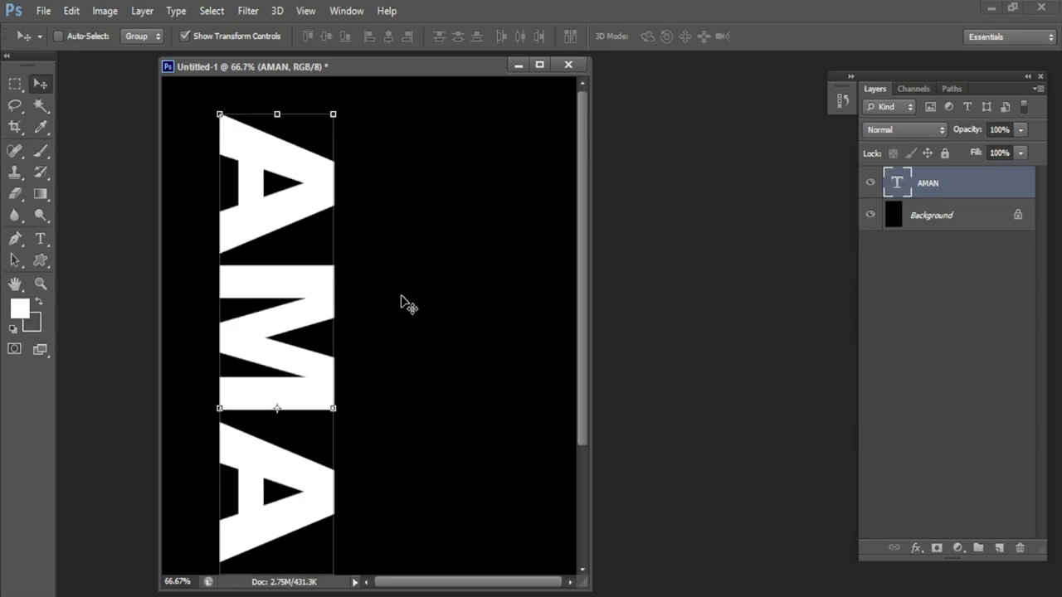
- Apply the Wind filter from the left, repeating it twice to lengthen the streaks
{"action": "left_click", "coordinate": [248, 11]}
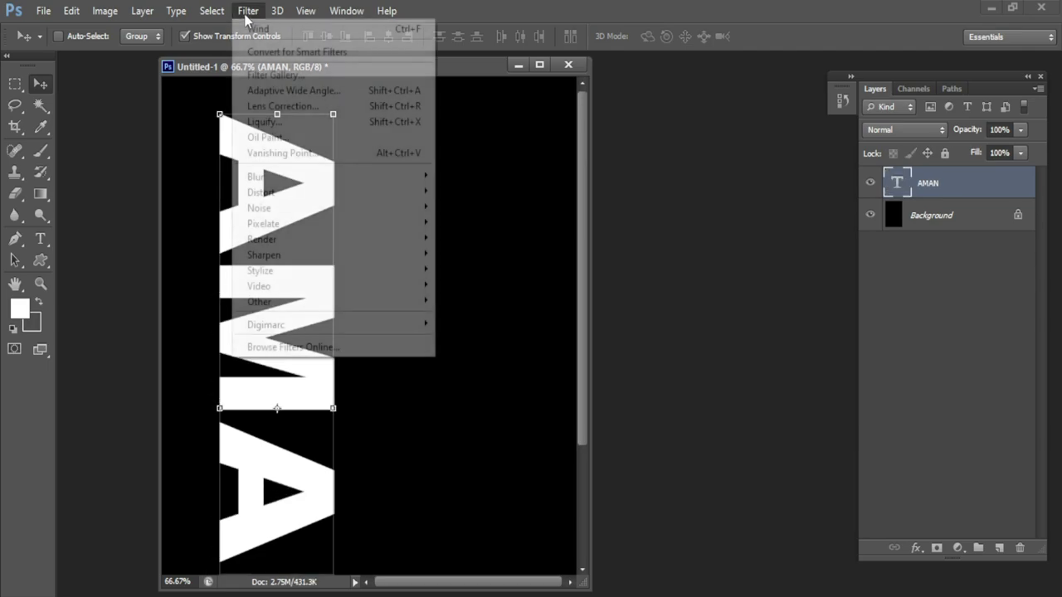
{"action": "mouse_move", "coordinate": [260, 271]}
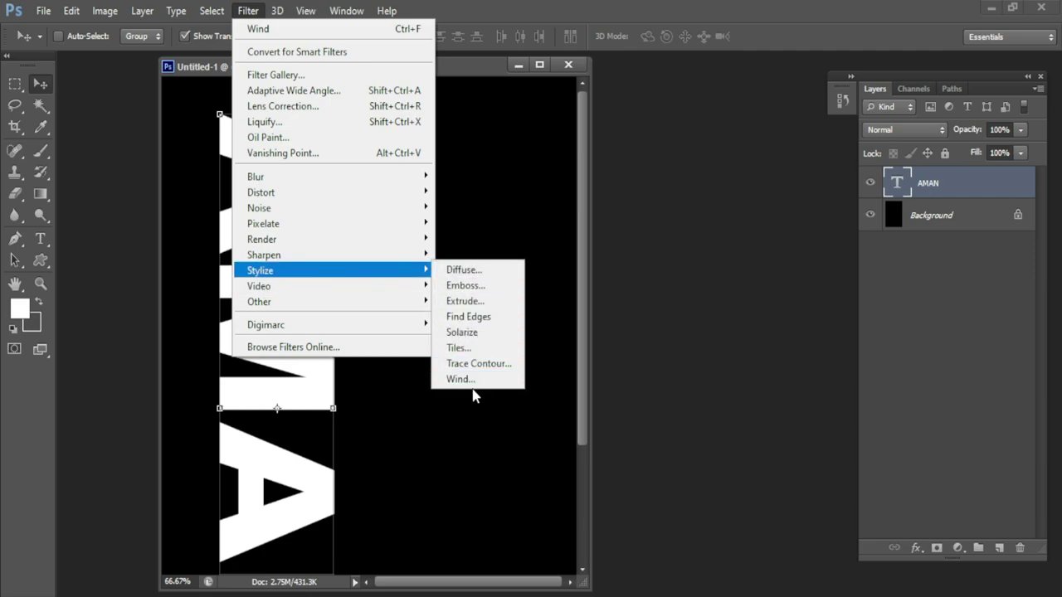
{"action": "left_click", "coordinate": [473, 382]}
{"action": "left_click", "coordinate": [501, 248]}
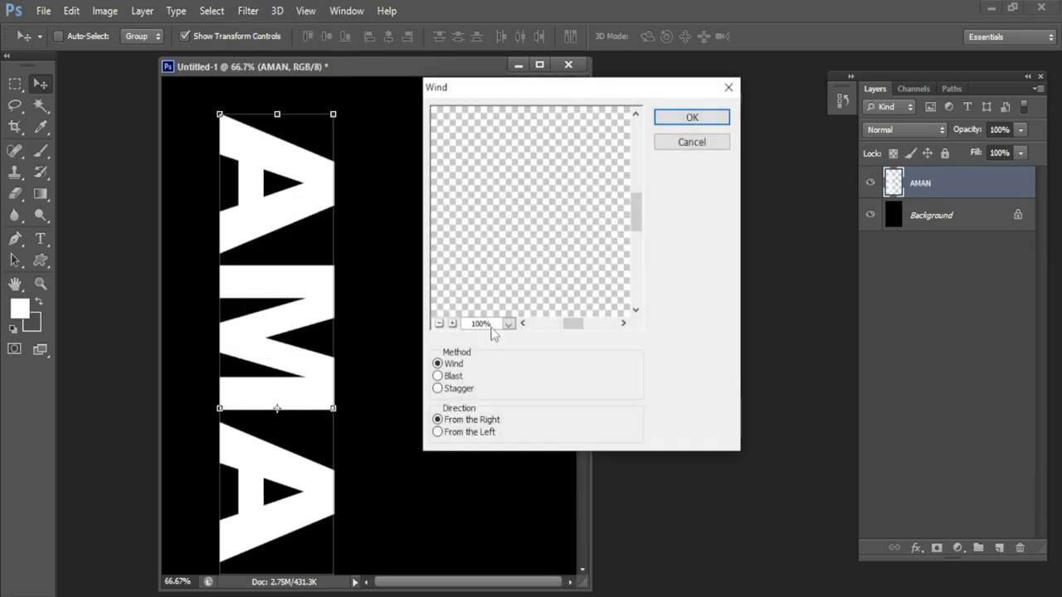
{"action": "left_click", "coordinate": [439, 433]}
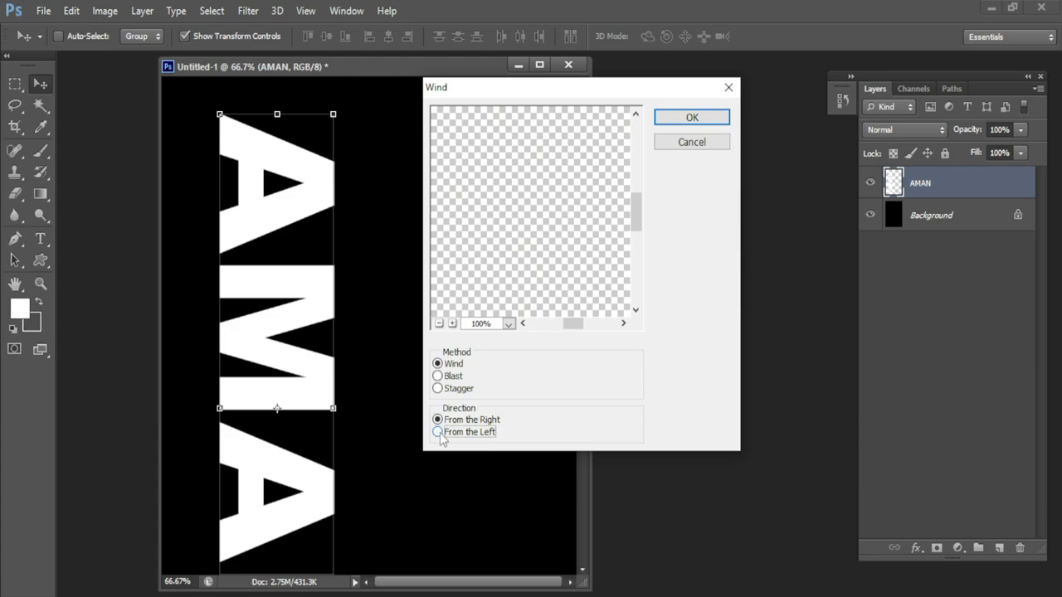
{"action": "left_click", "coordinate": [692, 118]}
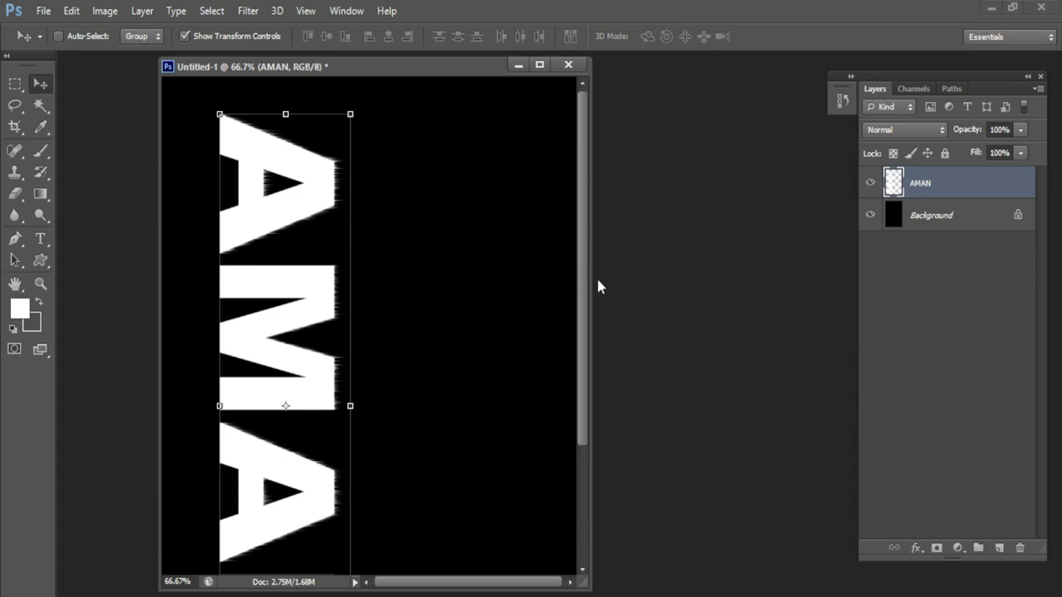
{"action": "key", "text": "ctrl+f"}
{"action": "key", "text": "ctrl+f"}
{"action": "key", "text": "ctrl+f"}
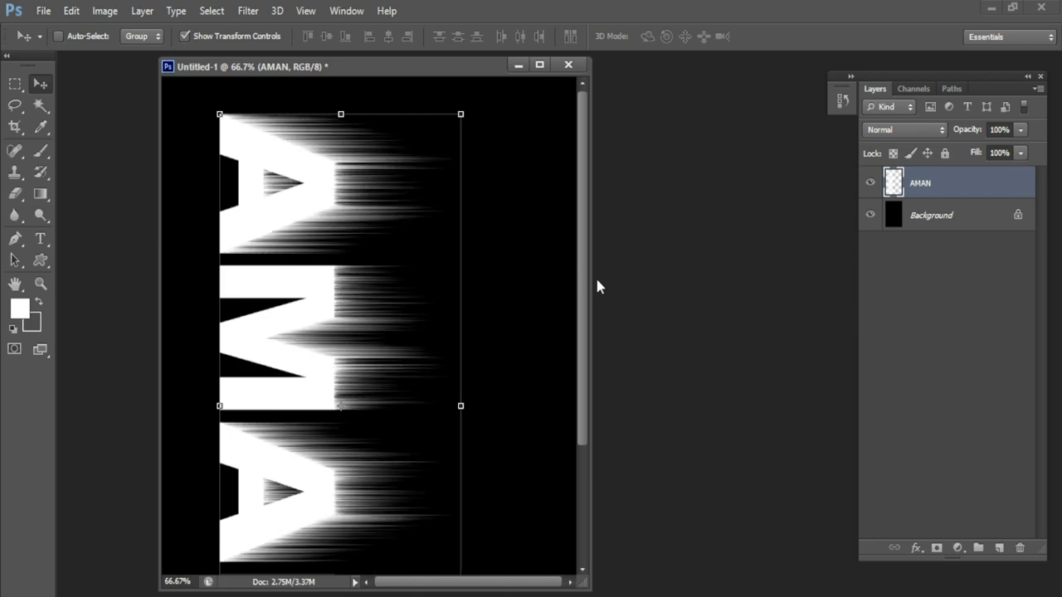
{"action": "key", "text": "ctrl+f"}
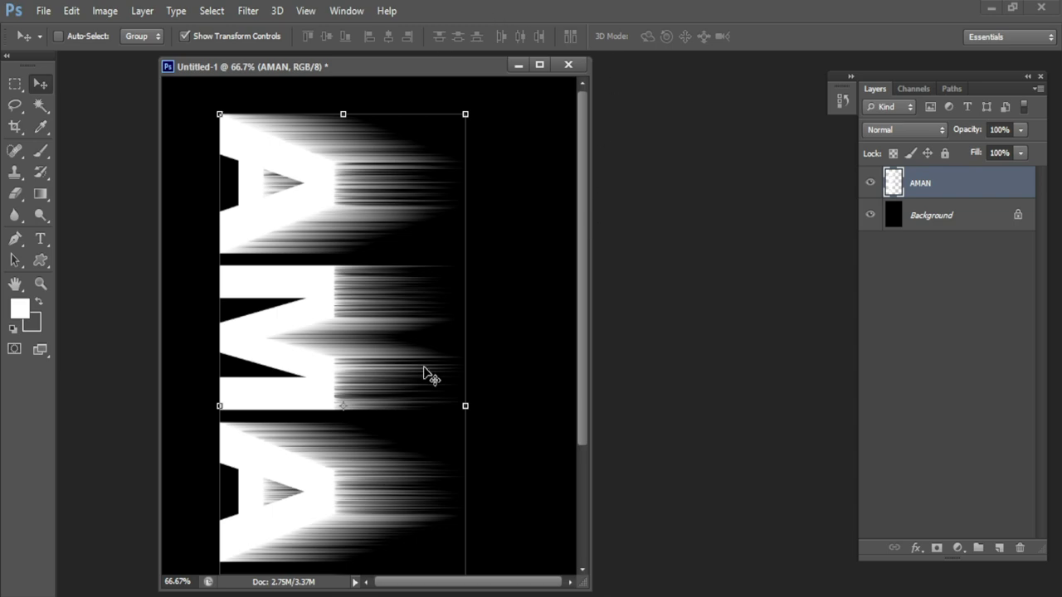
{"action": "left_click", "coordinate": [104, 11]}
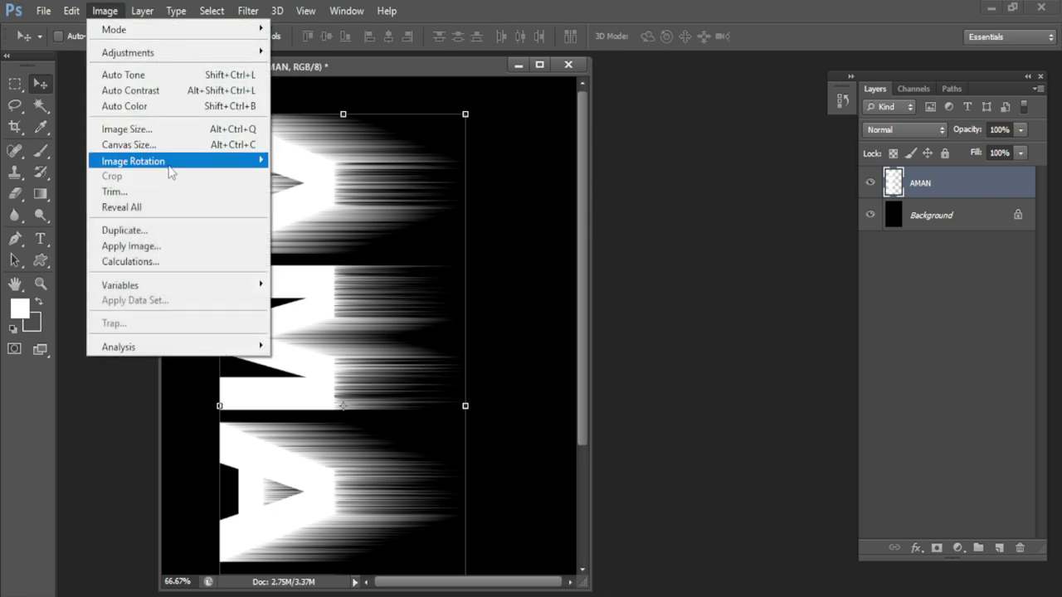
{"action": "mouse_move", "coordinate": [133, 161]}
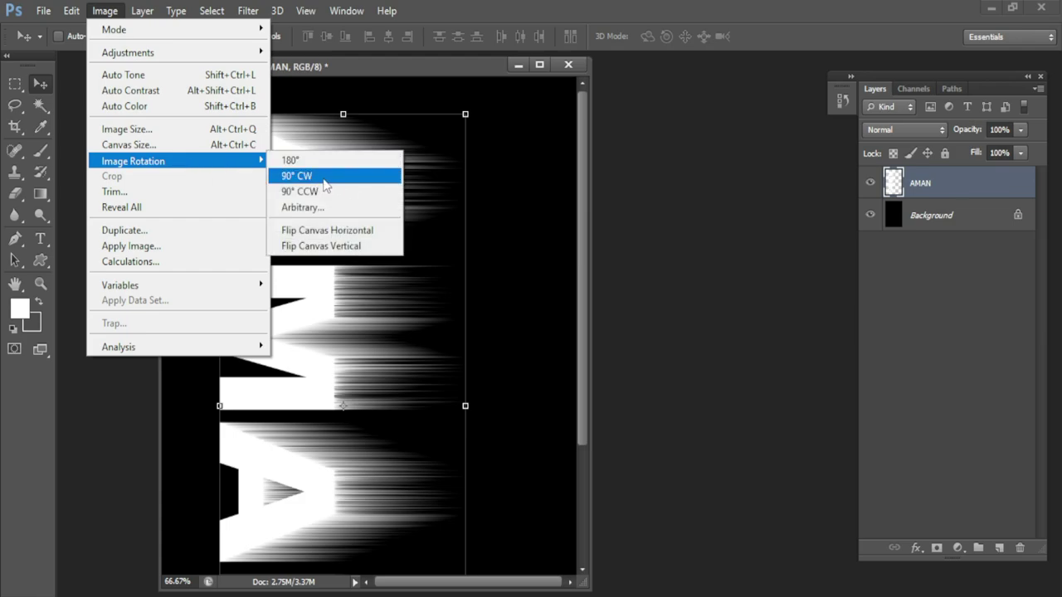
- Rotate the canvas 90° counter-clockwise so AMAN reads upright with streaks rising
{"action": "left_click", "coordinate": [324, 184]}
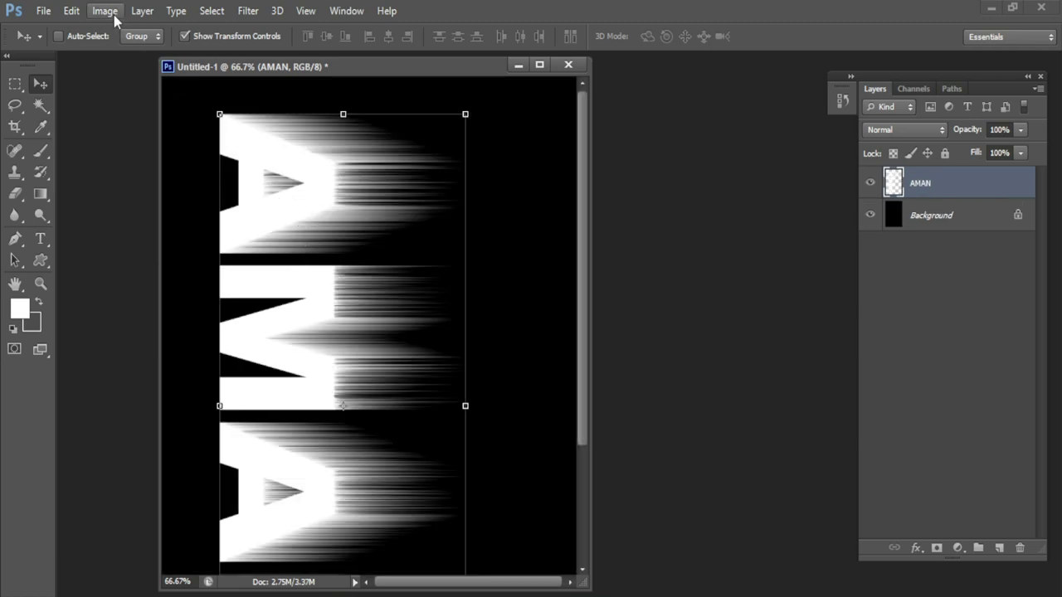
{"action": "left_click", "coordinate": [105, 10]}
{"action": "mouse_move", "coordinate": [132, 161]}
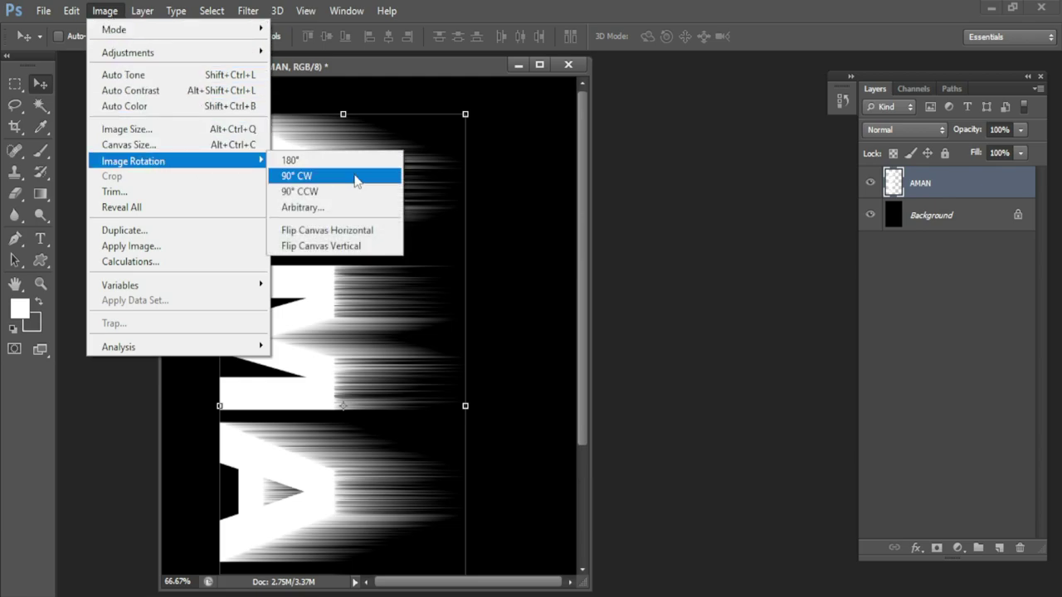
{"action": "left_click", "coordinate": [322, 192]}
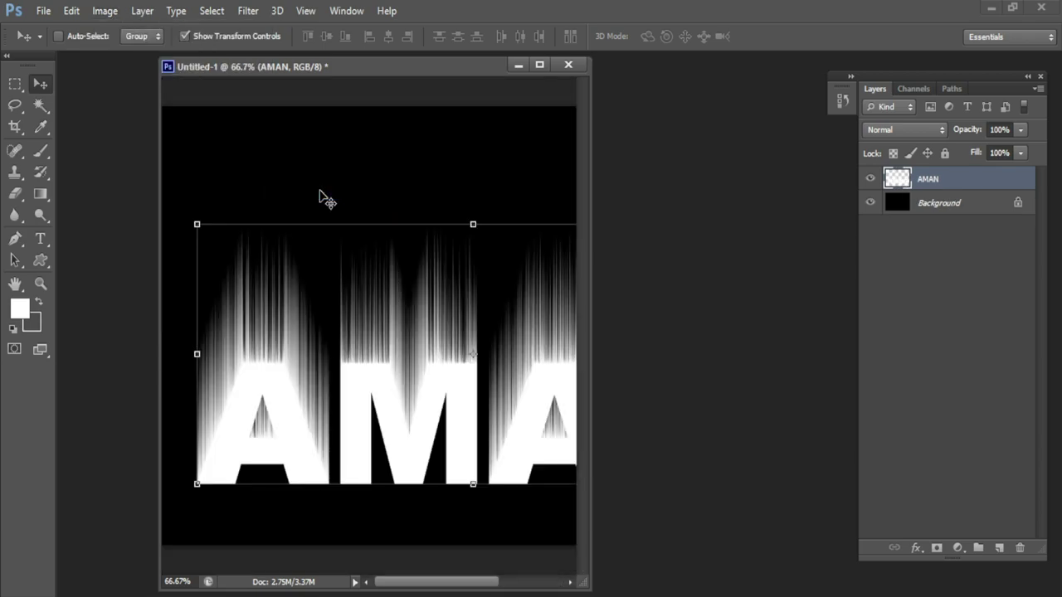
{"action": "left_click_drag", "start_coordinate": [351, 67], "coordinate": [314, 57]}
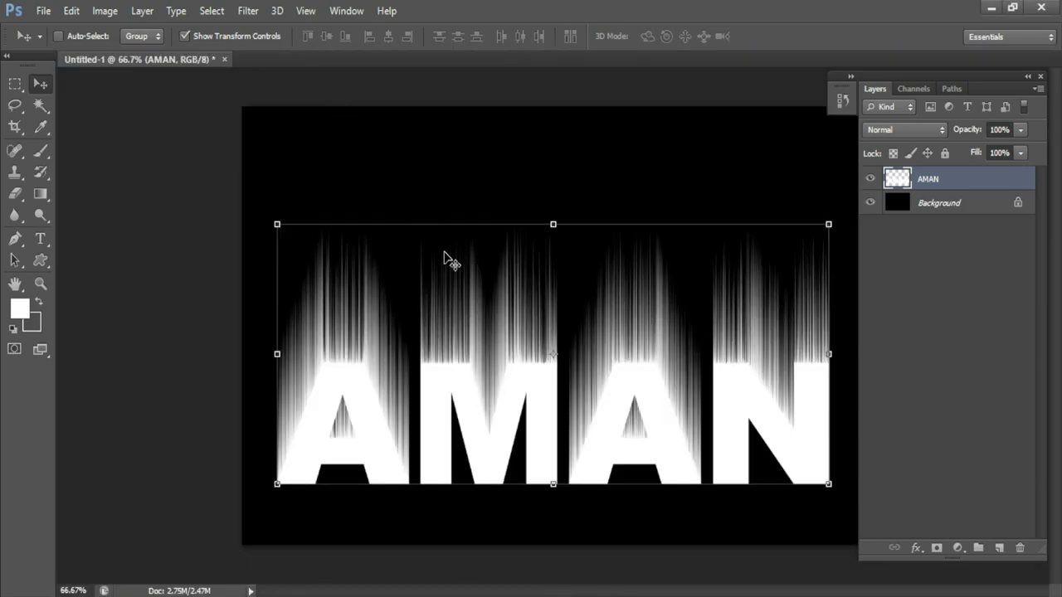
- Zoom out and move the AMAN text slightly lower on the canvas
{"action": "key", "text": "ctrl+minus"}
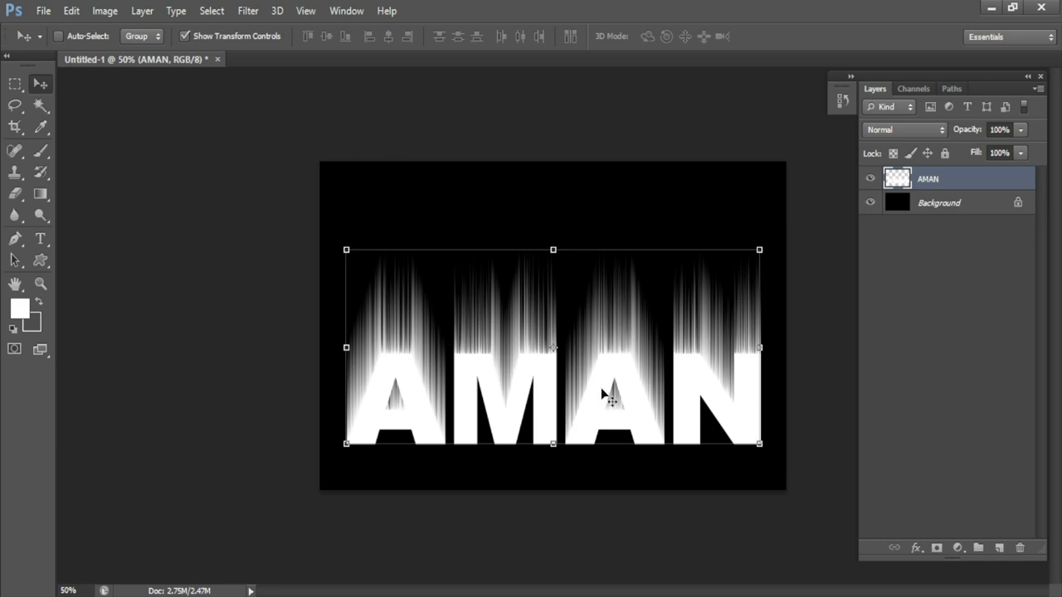
{"action": "left_click_drag", "start_coordinate": [605, 391], "coordinate": [610, 407]}
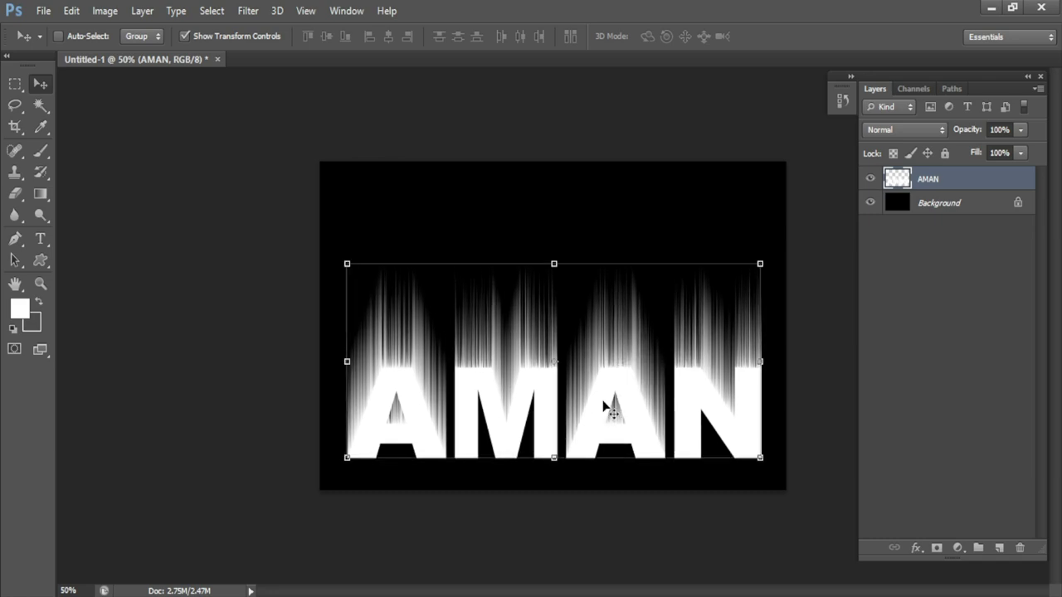
{"action": "left_click", "coordinate": [933, 206]}
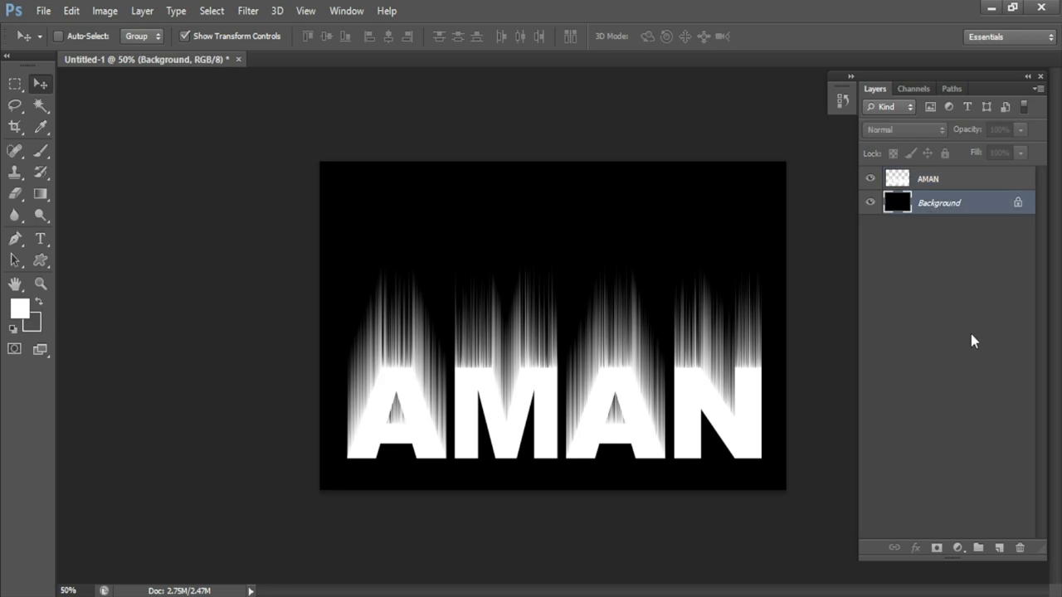
- Duplicate the black Background and merge the copy with AMAN into one layer
{"action": "key", "text": "ctrl+j"}
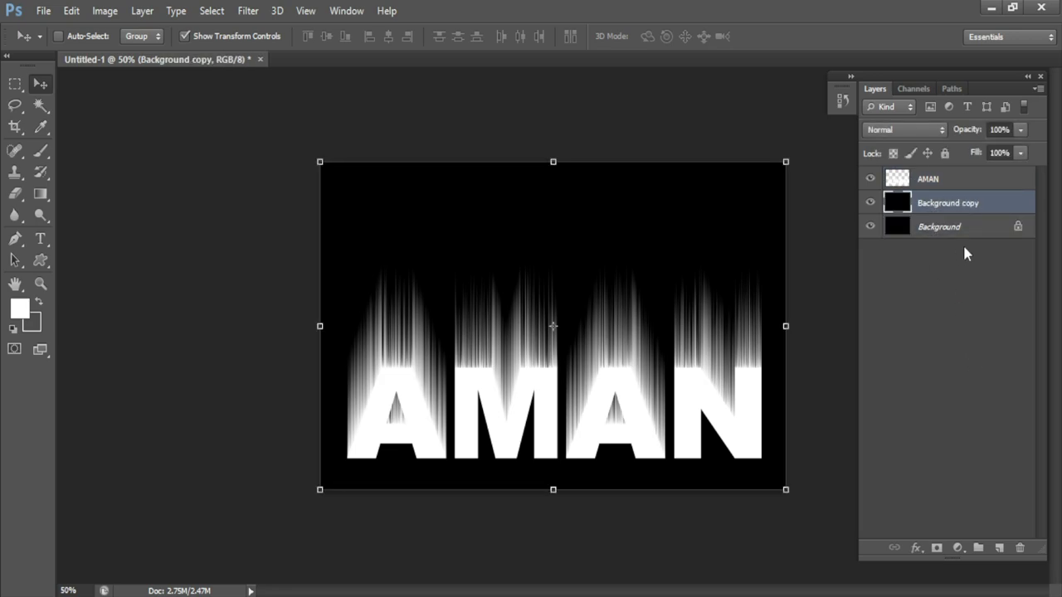
{"action": "left_click", "coordinate": [929, 180], "text": "shift"}
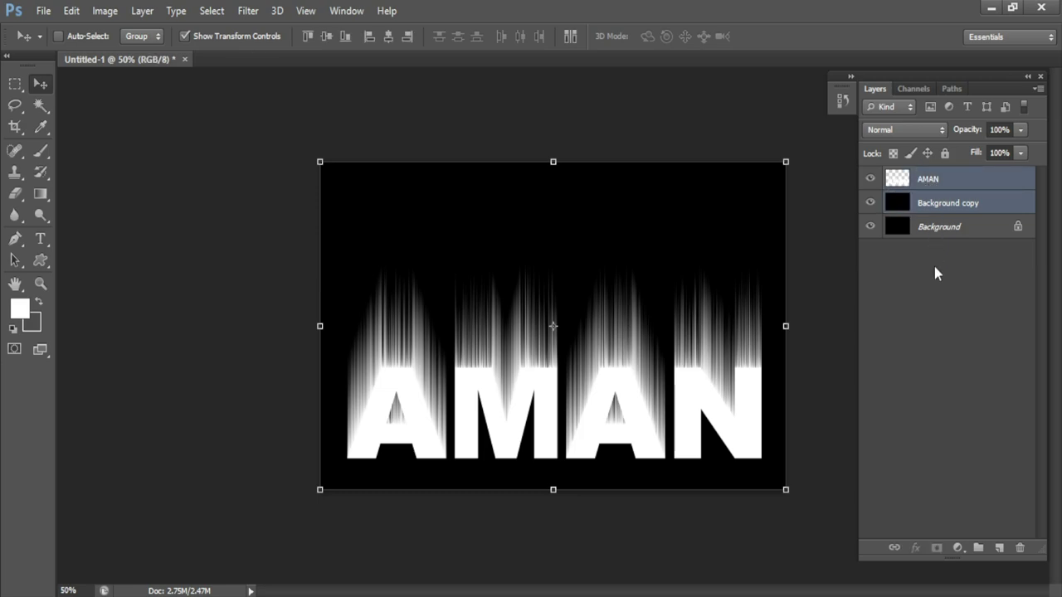
{"action": "key", "text": "ctrl+e"}
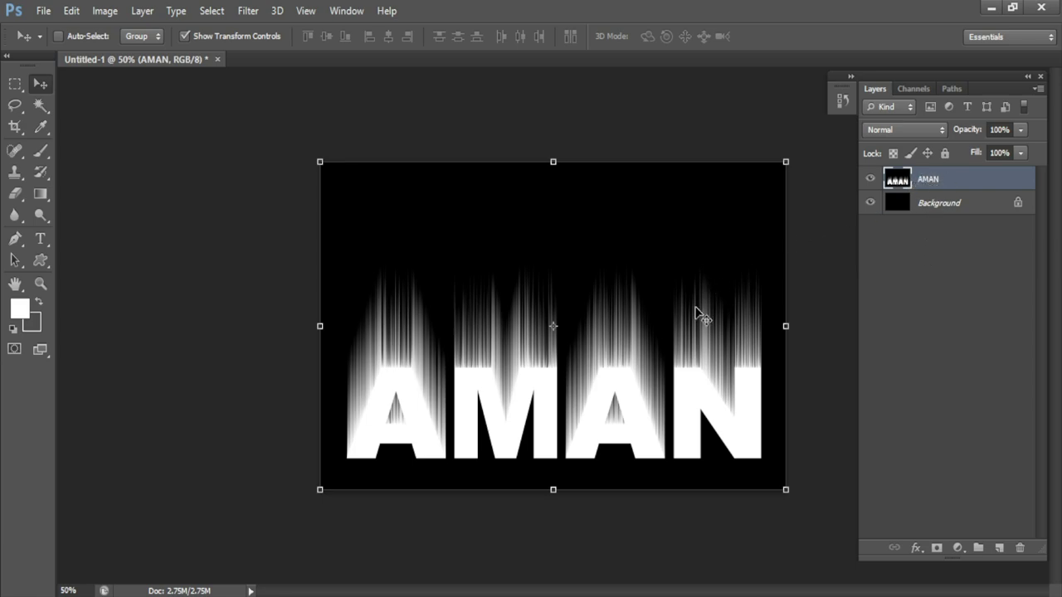
{"action": "left_click", "coordinate": [239, 16]}
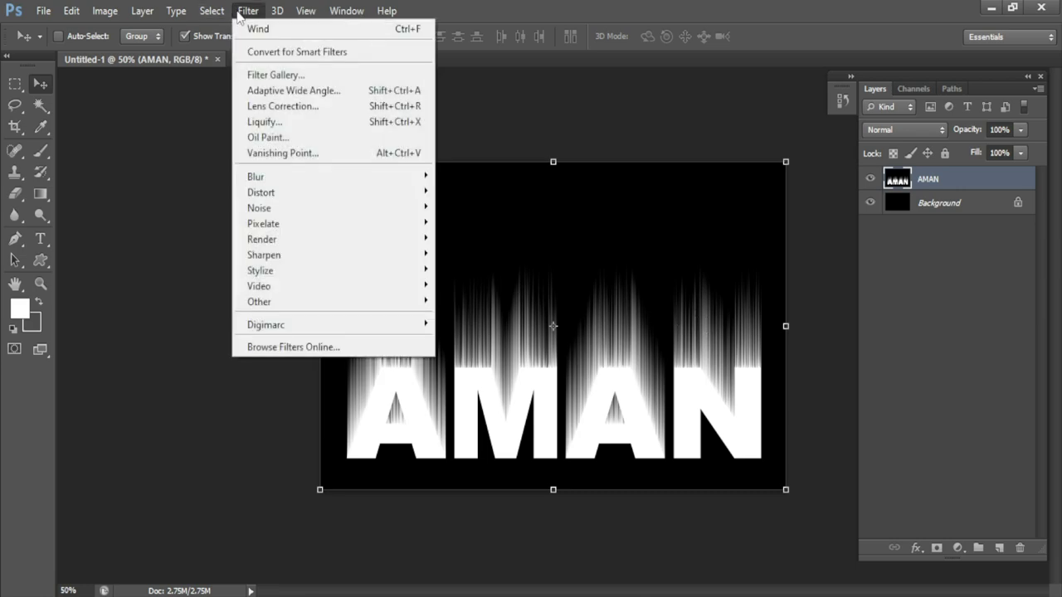
- Open Liquify on the AMAN image and set Brush Size to 50
{"action": "left_click", "coordinate": [297, 125]}
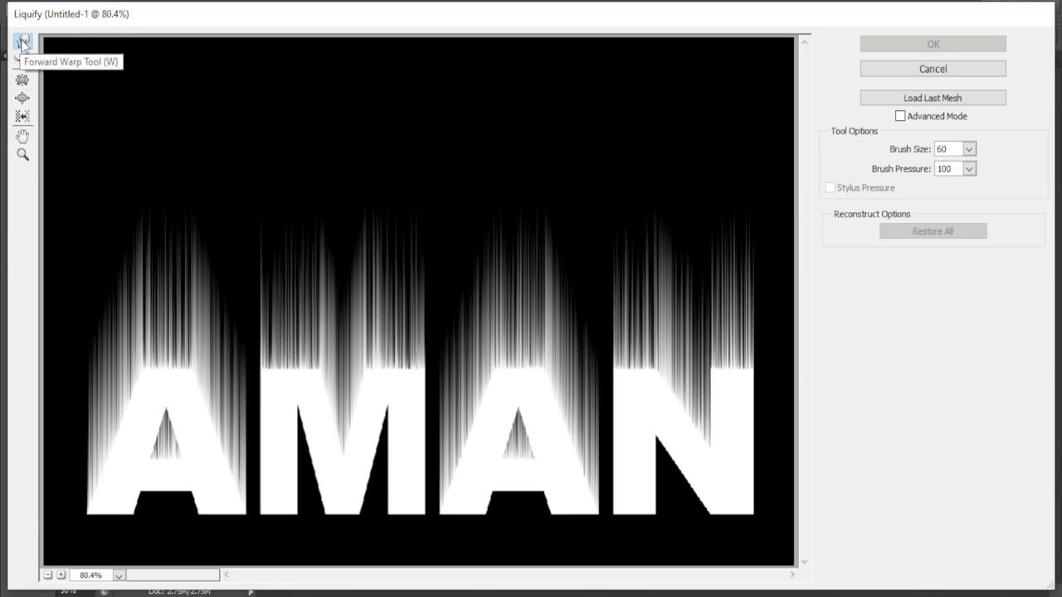
{"action": "left_click", "coordinate": [969, 150]}
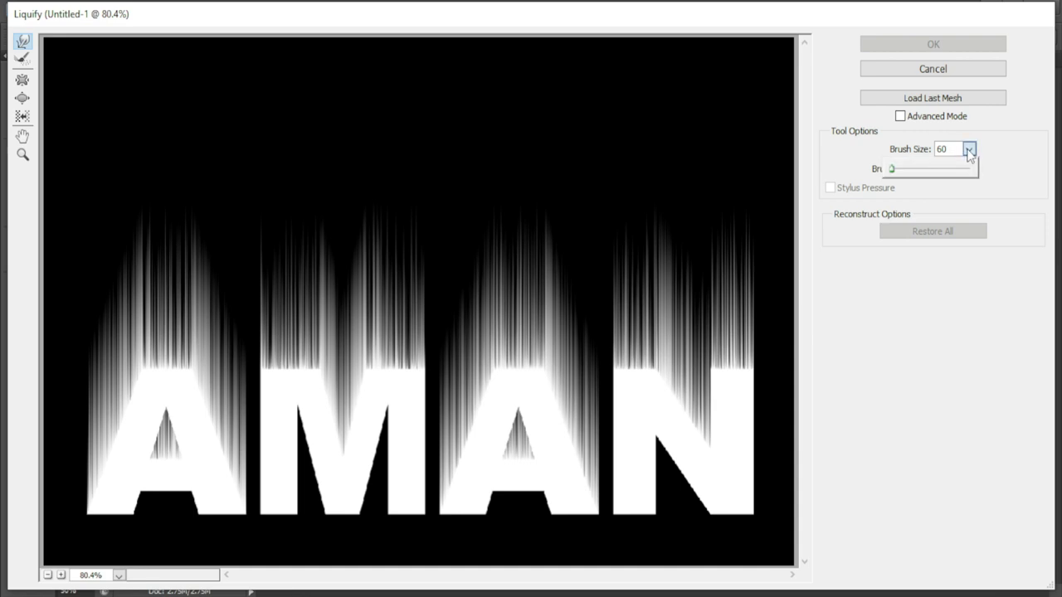
{"action": "left_click", "coordinate": [936, 151]}
{"action": "type", "text": "50"}
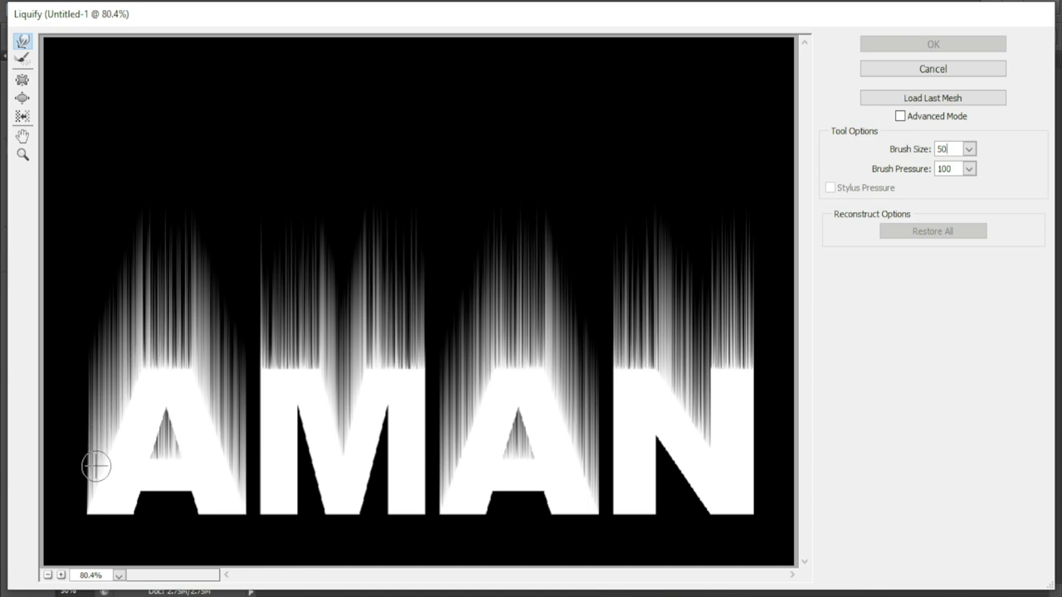
- Push the streaks above the first A upward into wavy flame shapes
{"action": "left_click_drag", "start_coordinate": [96, 465], "coordinate": [104, 283]}
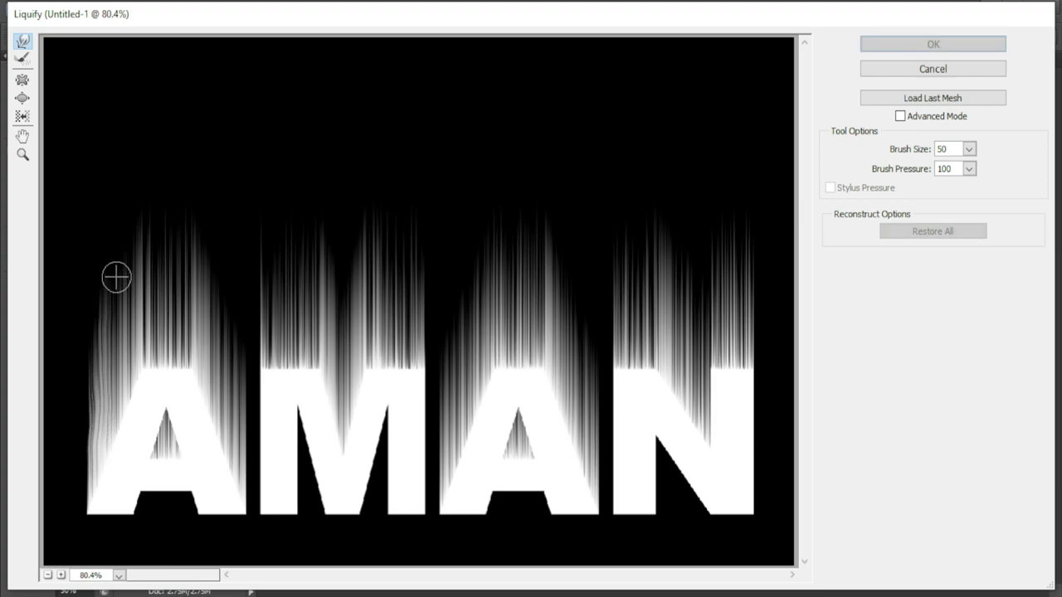
{"action": "left_click_drag", "start_coordinate": [142, 373], "coordinate": [138, 169]}
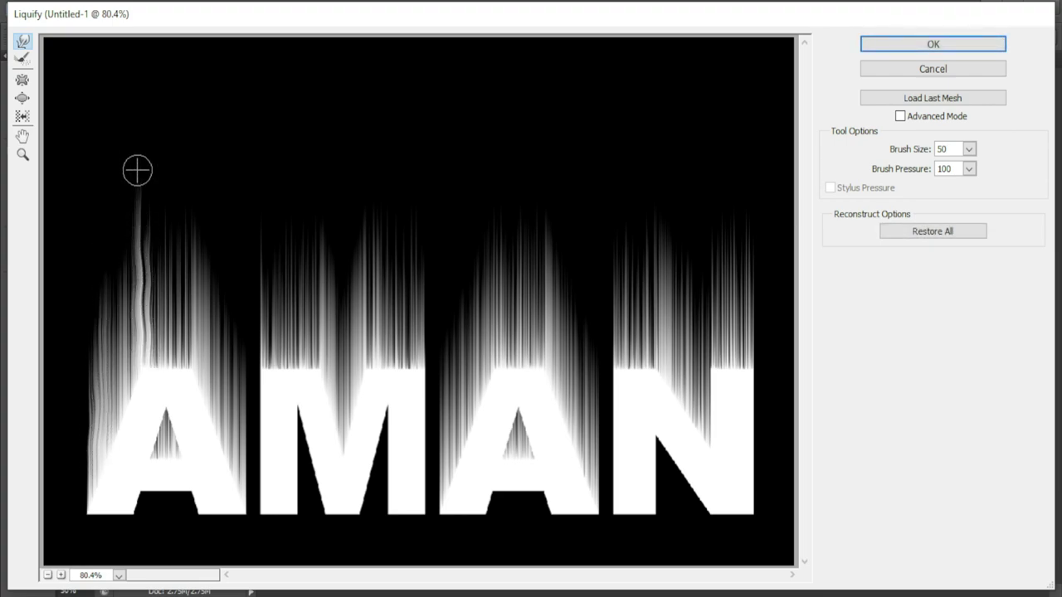
{"action": "left_click_drag", "start_coordinate": [164, 350], "coordinate": [158, 204]}
{"action": "left_click_drag", "start_coordinate": [187, 350], "coordinate": [185, 166]}
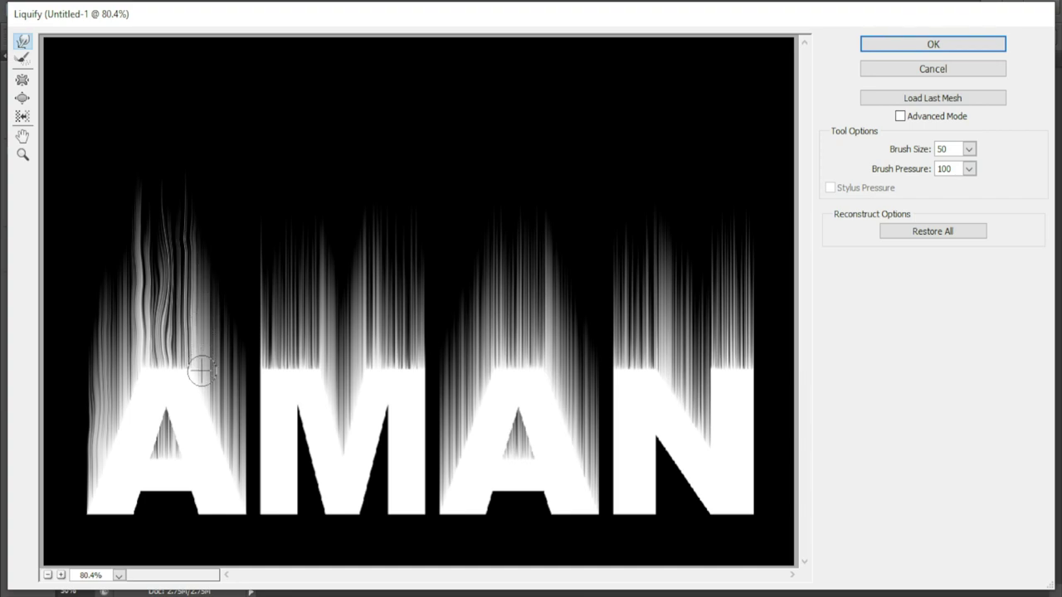
{"action": "left_click_drag", "start_coordinate": [199, 368], "coordinate": [208, 215]}
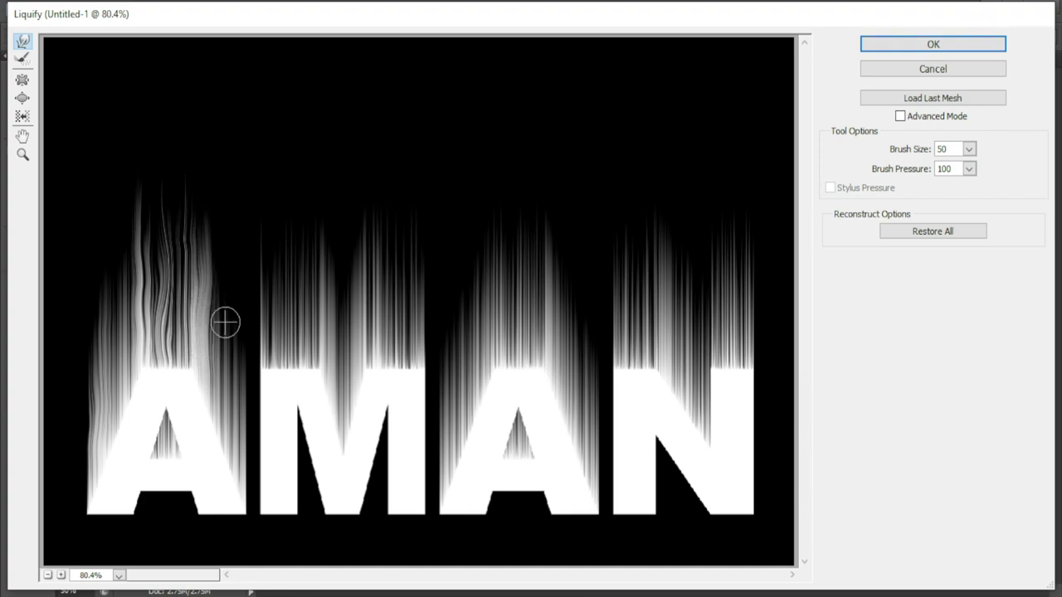
{"action": "left_click_drag", "start_coordinate": [241, 481], "coordinate": [244, 294]}
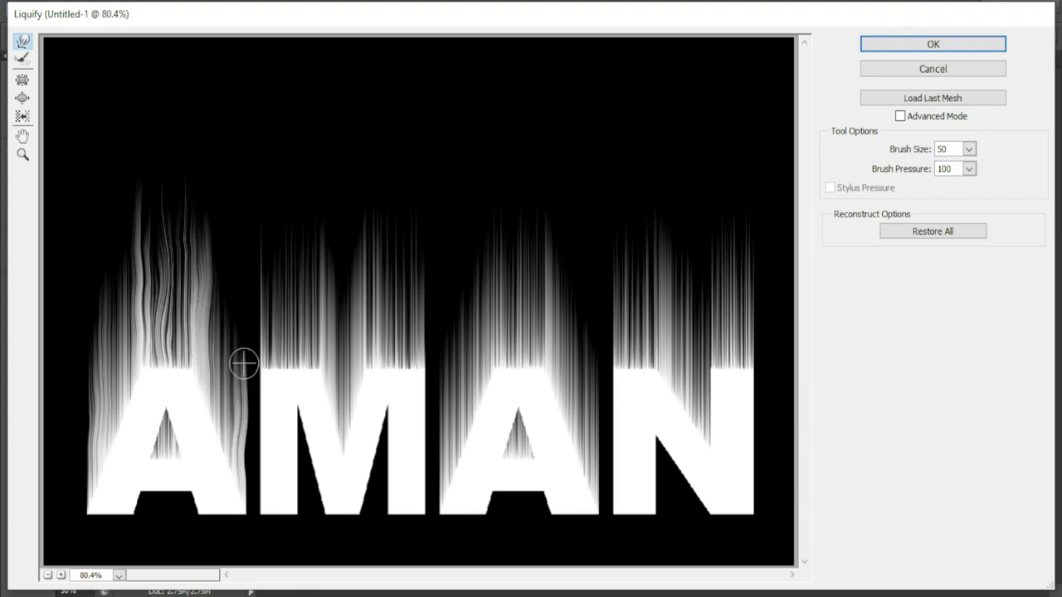
- Add more rising waves along the A's legs and a drip at its lower-left corner
{"action": "left_click_drag", "start_coordinate": [90, 503], "coordinate": [75, 306]}
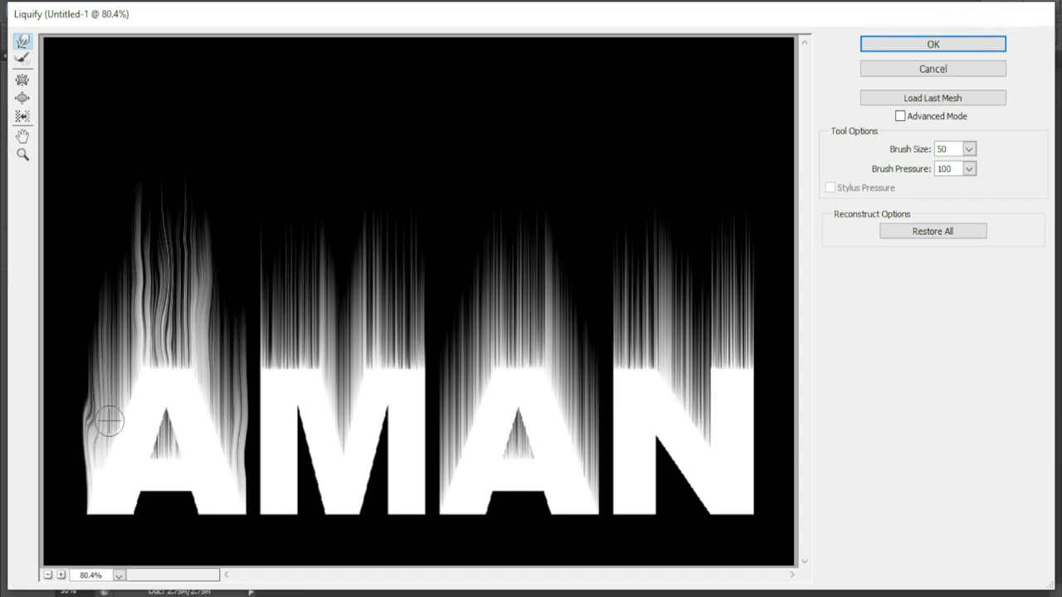
{"action": "left_click_drag", "start_coordinate": [97, 423], "coordinate": [85, 306]}
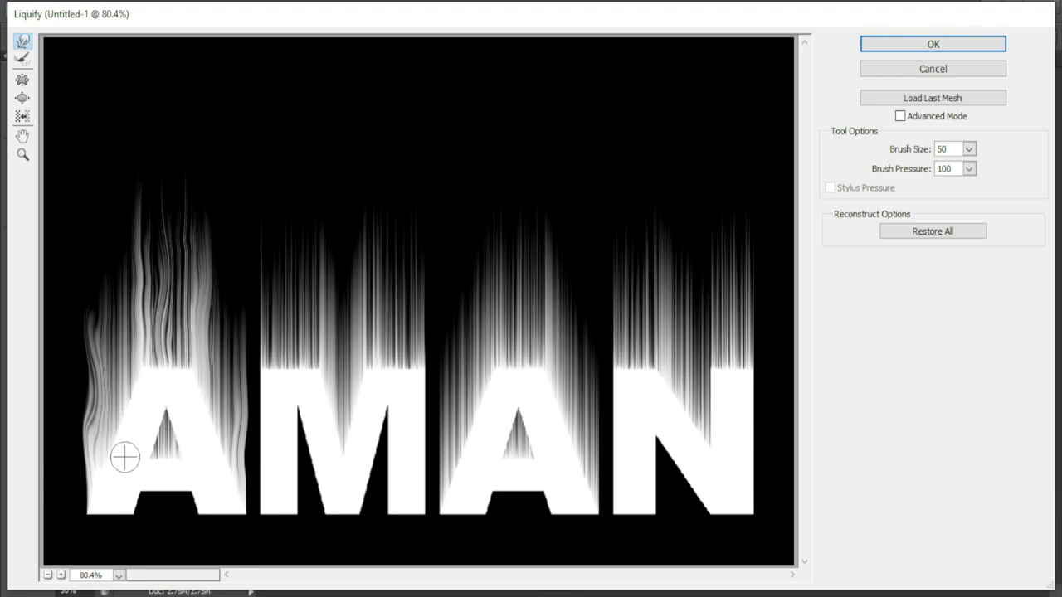
{"action": "left_click_drag", "start_coordinate": [111, 446], "coordinate": [108, 352]}
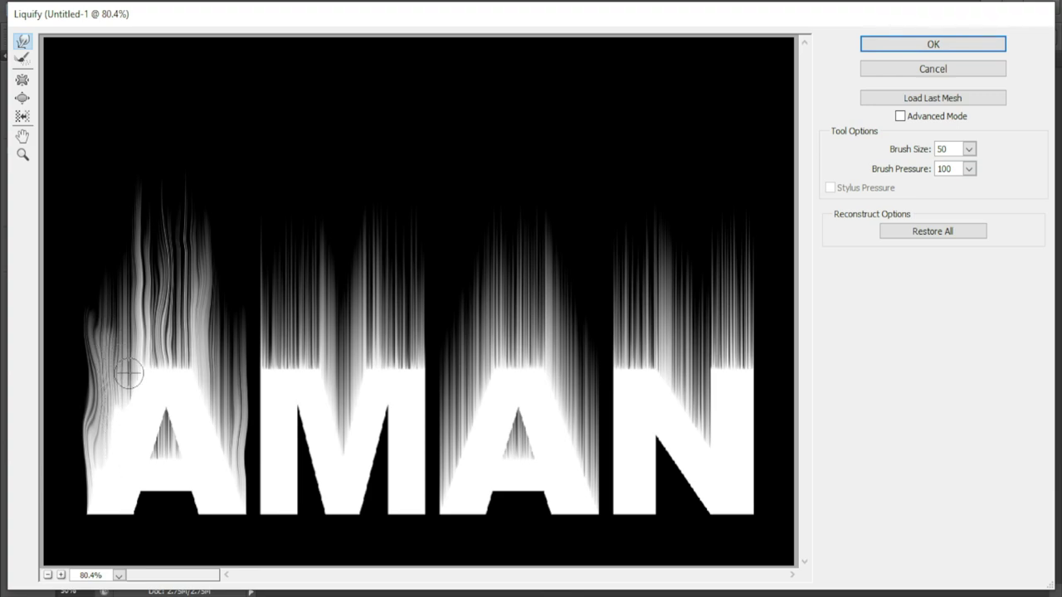
{"action": "left_click_drag", "start_coordinate": [130, 509], "coordinate": [119, 534]}
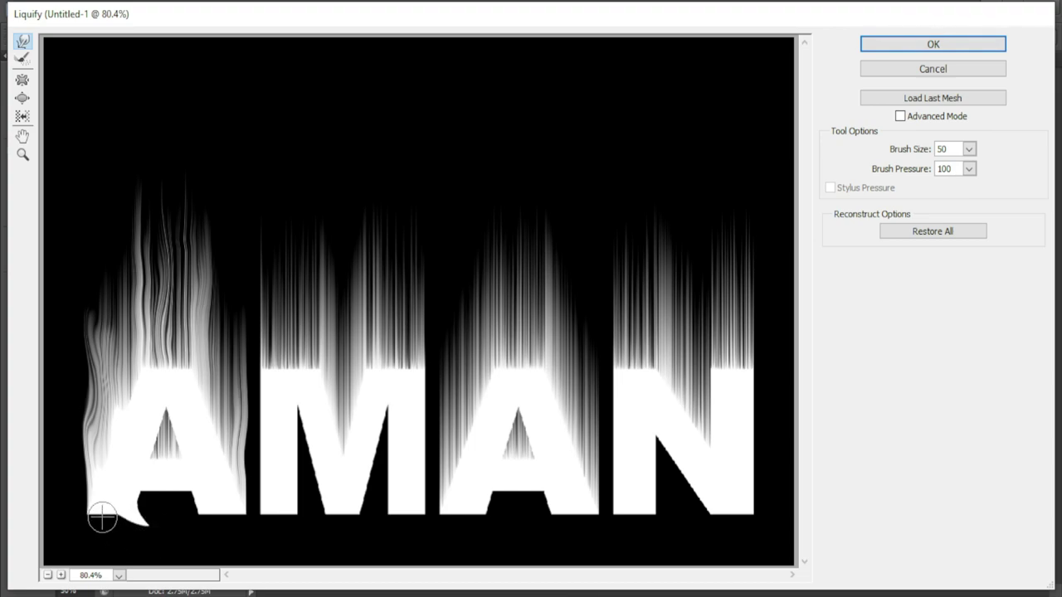
{"action": "left_click_drag", "start_coordinate": [234, 470], "coordinate": [227, 322]}
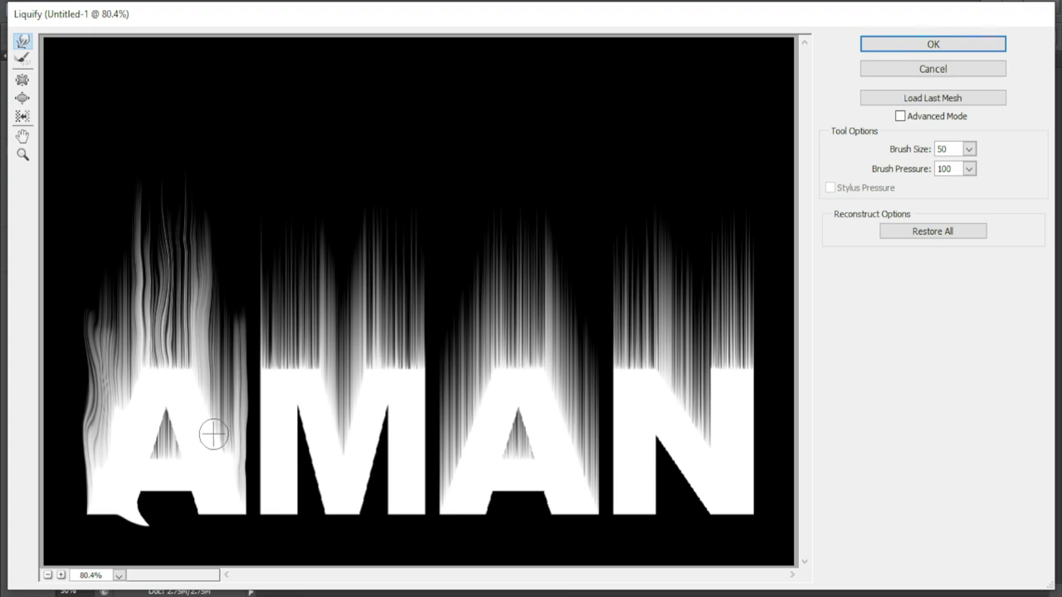
{"action": "left_click_drag", "start_coordinate": [213, 433], "coordinate": [221, 289]}
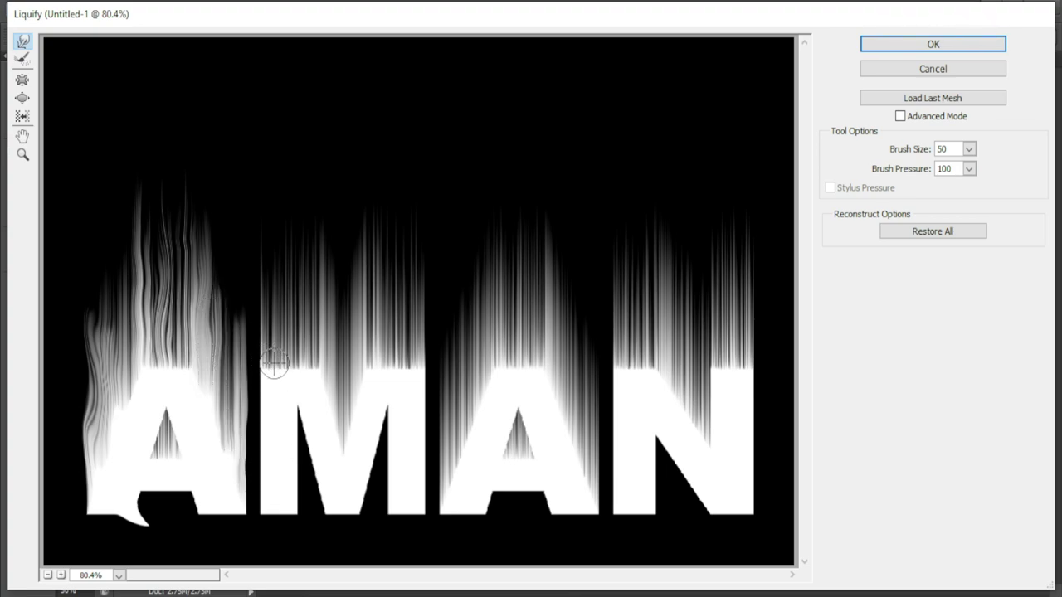
- Warp the streaks above the M's left leg into taller, wavier flames
{"action": "left_click_drag", "start_coordinate": [274, 363], "coordinate": [279, 220]}
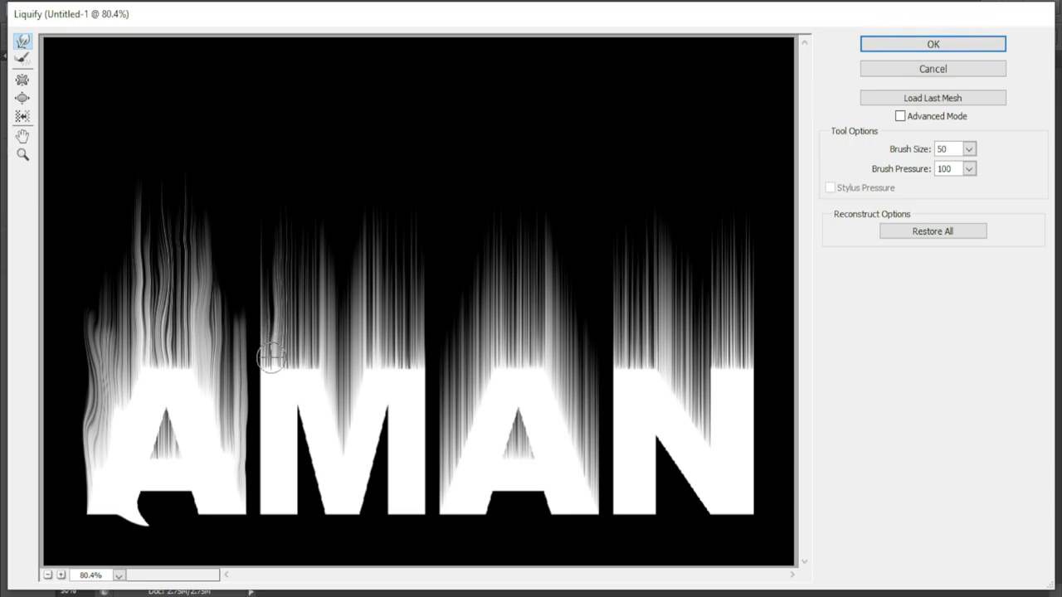
{"action": "left_click_drag", "start_coordinate": [270, 357], "coordinate": [254, 228]}
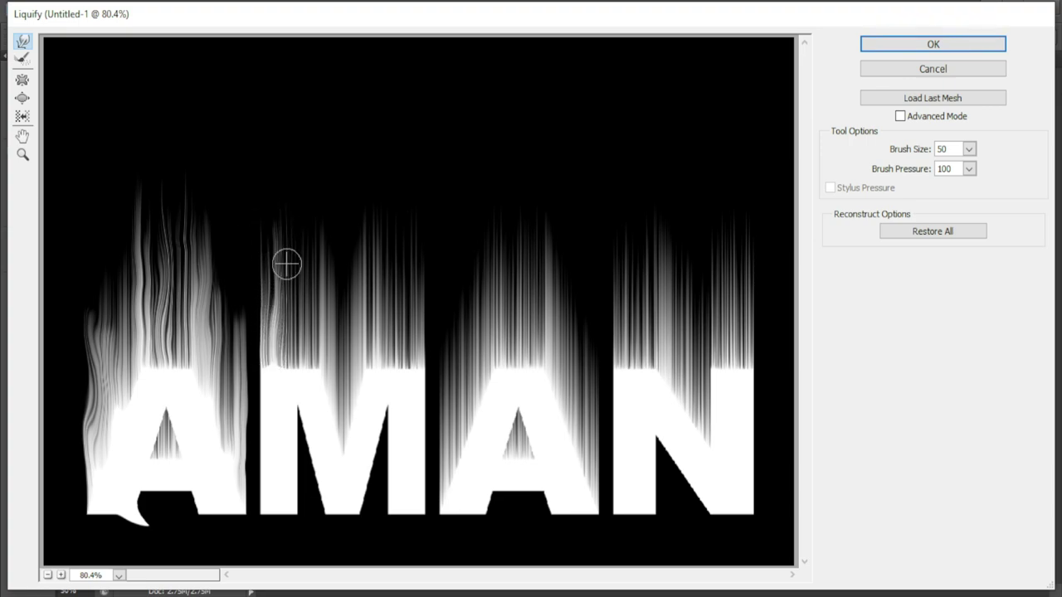
{"action": "left_click_drag", "start_coordinate": [316, 367], "coordinate": [323, 186]}
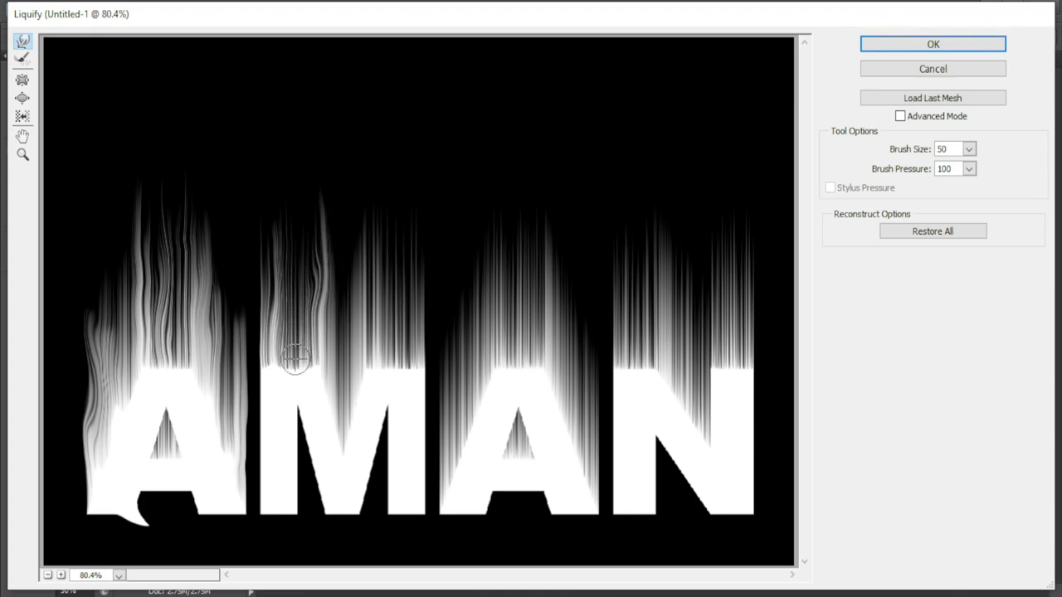
{"action": "left_click_drag", "start_coordinate": [294, 360], "coordinate": [301, 212]}
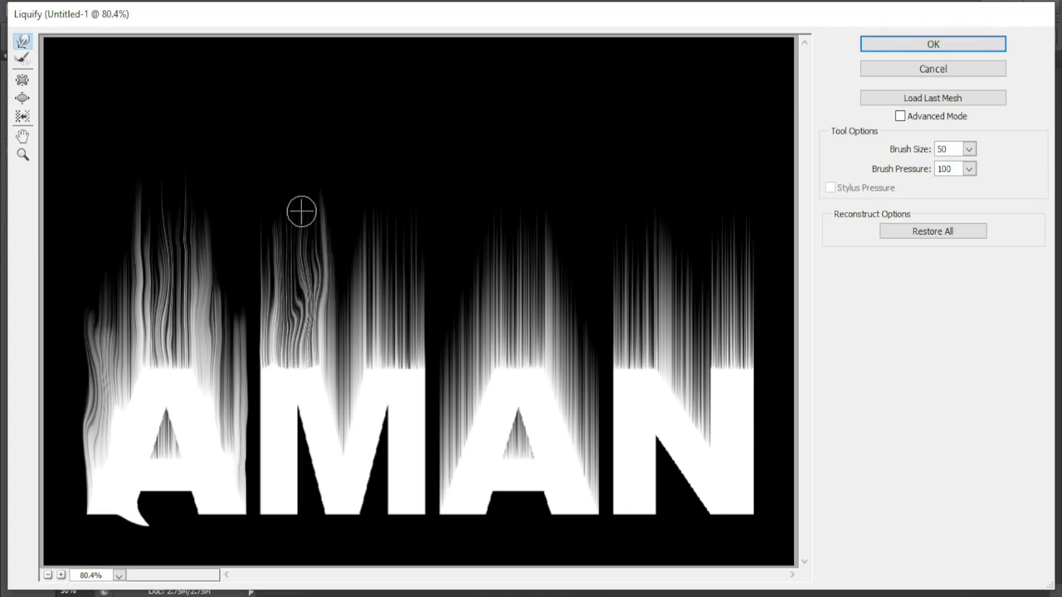
{"action": "mouse_move", "coordinate": [297, 320]}
{"action": "left_mouse_down"}
{"action": "mouse_move", "coordinate": [285, 290]}
{"action": "mouse_move", "coordinate": [290, 209]}
{"action": "left_mouse_up"}
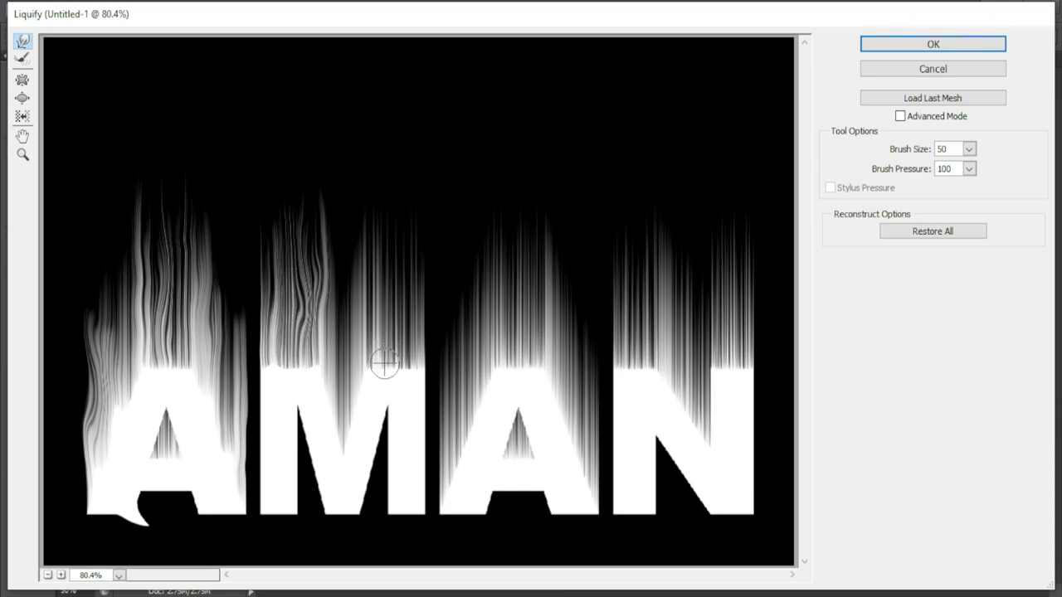
- Push the streaks above the M's middle into wavy flames and apply Liquify
{"action": "left_click_drag", "start_coordinate": [367, 356], "coordinate": [358, 180]}
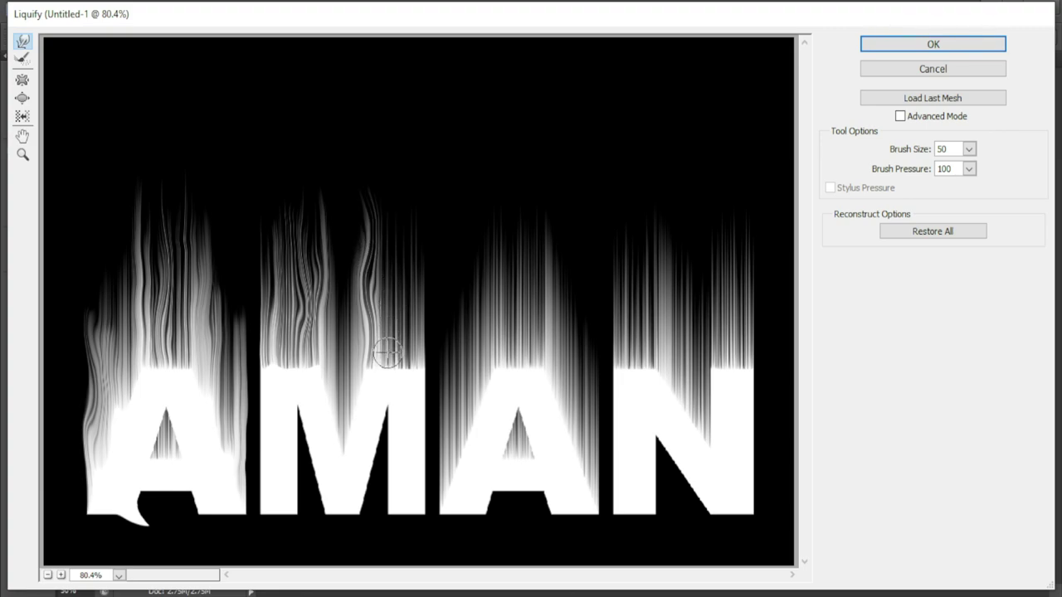
{"action": "left_click_drag", "start_coordinate": [387, 353], "coordinate": [395, 185]}
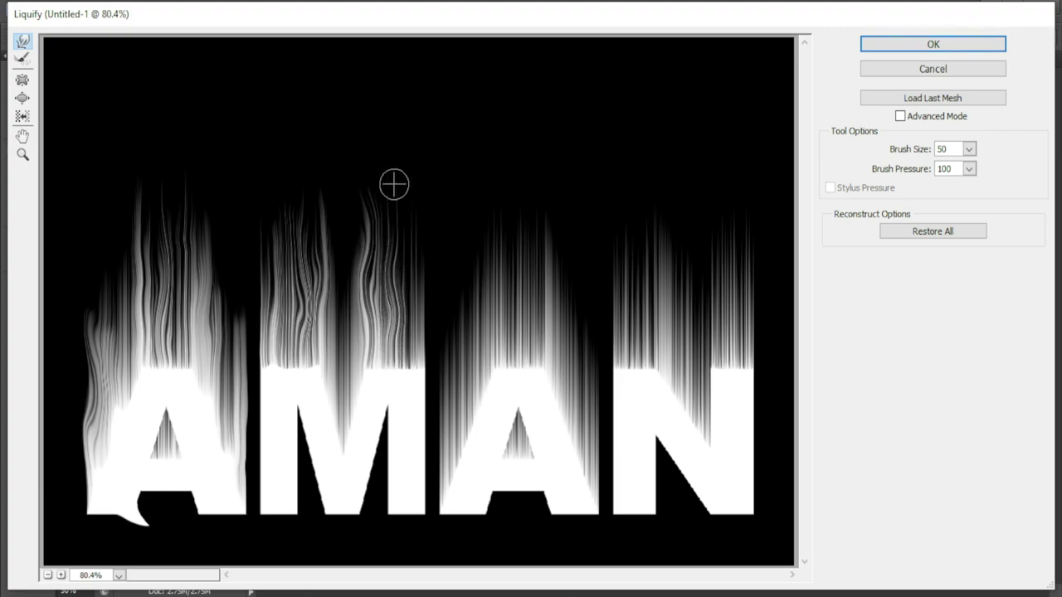
{"action": "left_click_drag", "start_coordinate": [415, 356], "coordinate": [413, 216]}
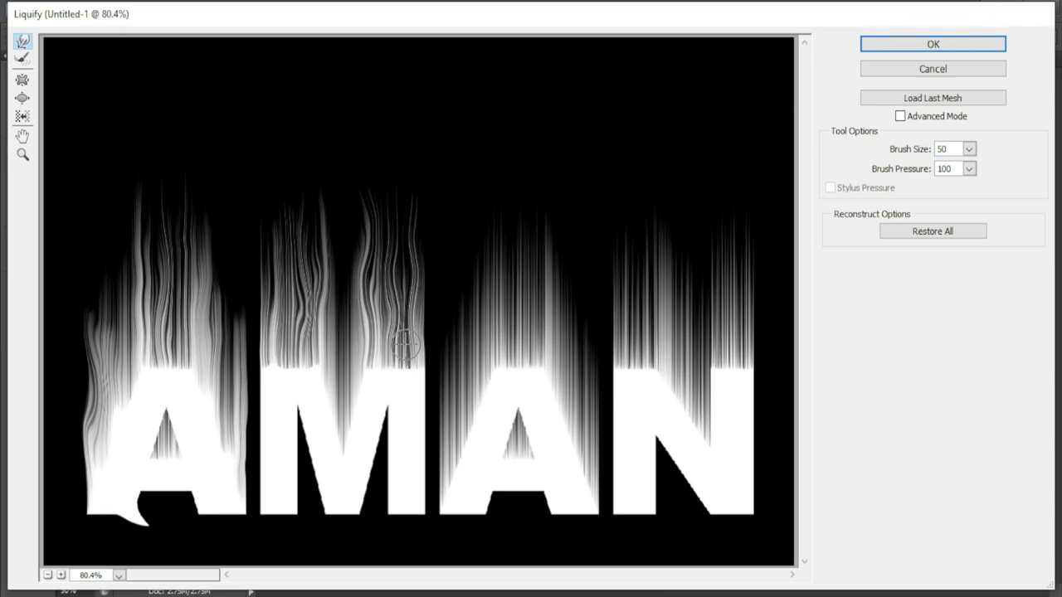
{"action": "mouse_move", "coordinate": [334, 373]}
{"action": "left_mouse_down"}
{"action": "mouse_move", "coordinate": [348, 316]}
{"action": "mouse_move", "coordinate": [344, 269]}
{"action": "left_mouse_up"}
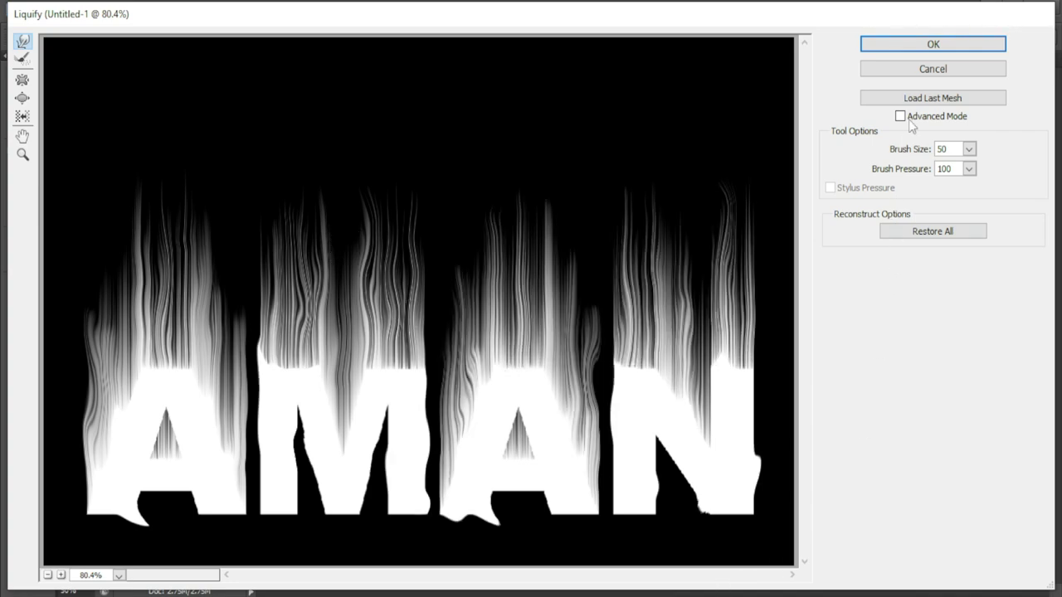
{"action": "left_click", "coordinate": [939, 50]}
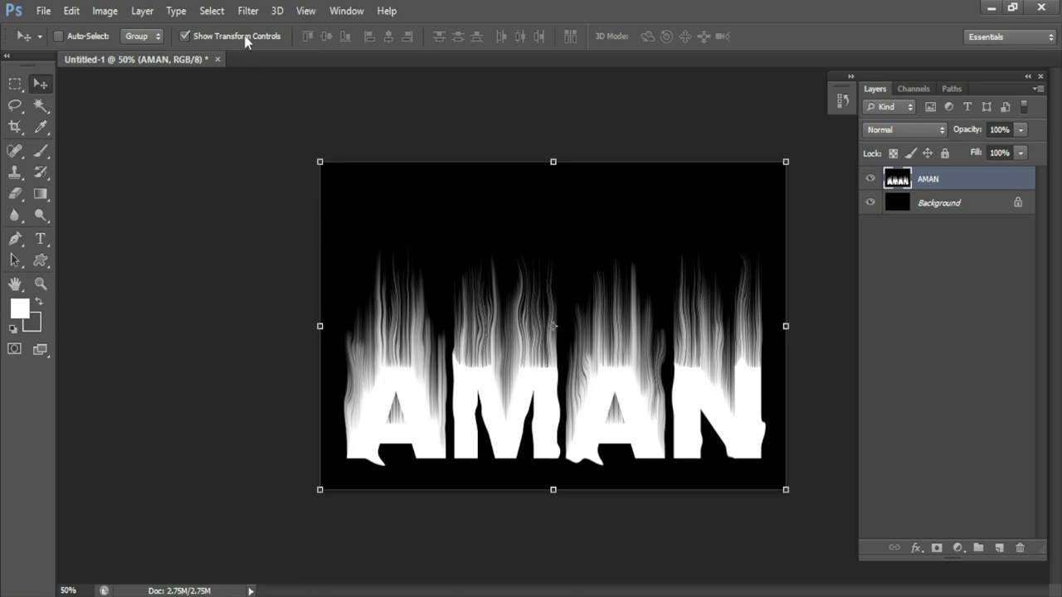
- Soften the AMAN flame streaks with a roughly 1-pixel Gaussian Blur
{"action": "left_click", "coordinate": [247, 11]}
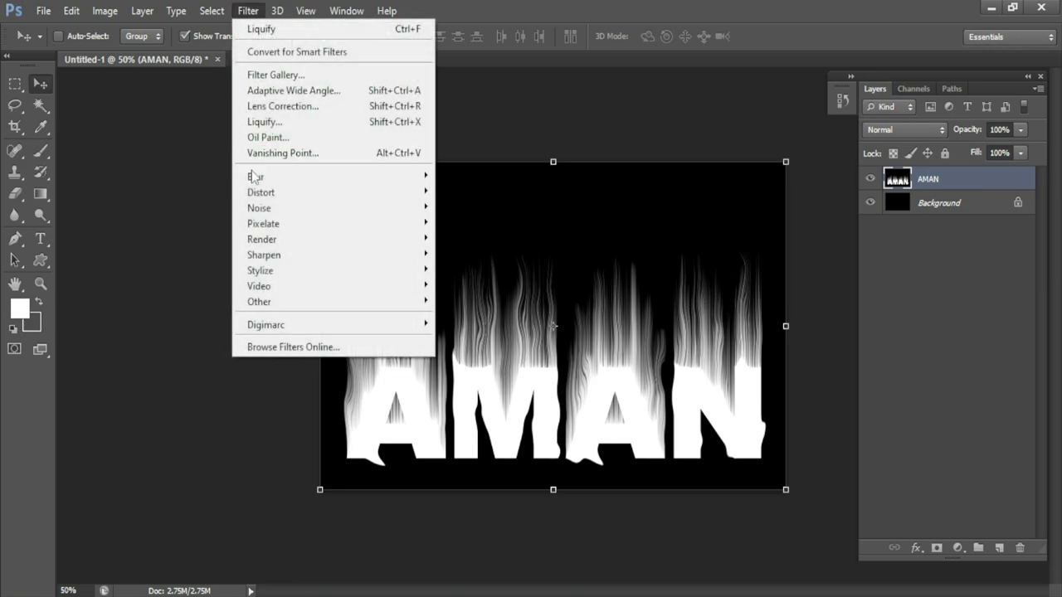
{"action": "mouse_move", "coordinate": [331, 178]}
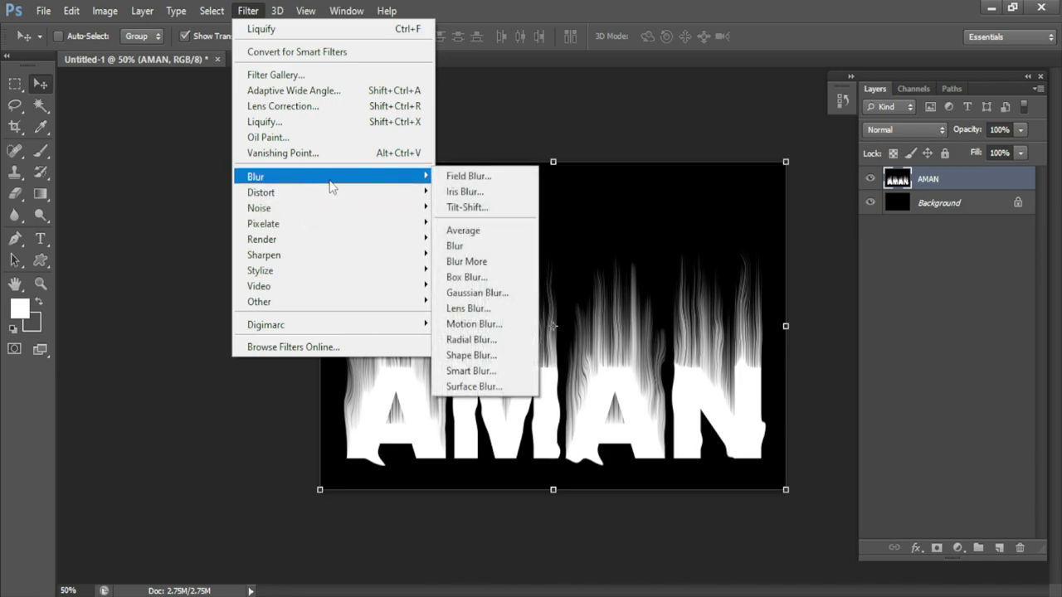
{"action": "left_click", "coordinate": [491, 292]}
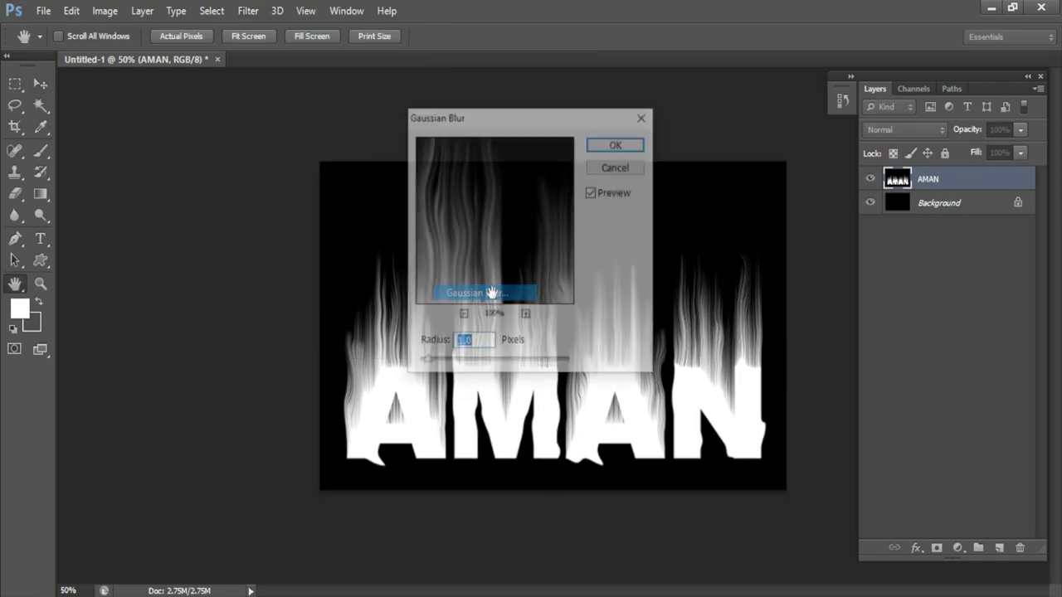
{"action": "left_click", "coordinate": [628, 145]}
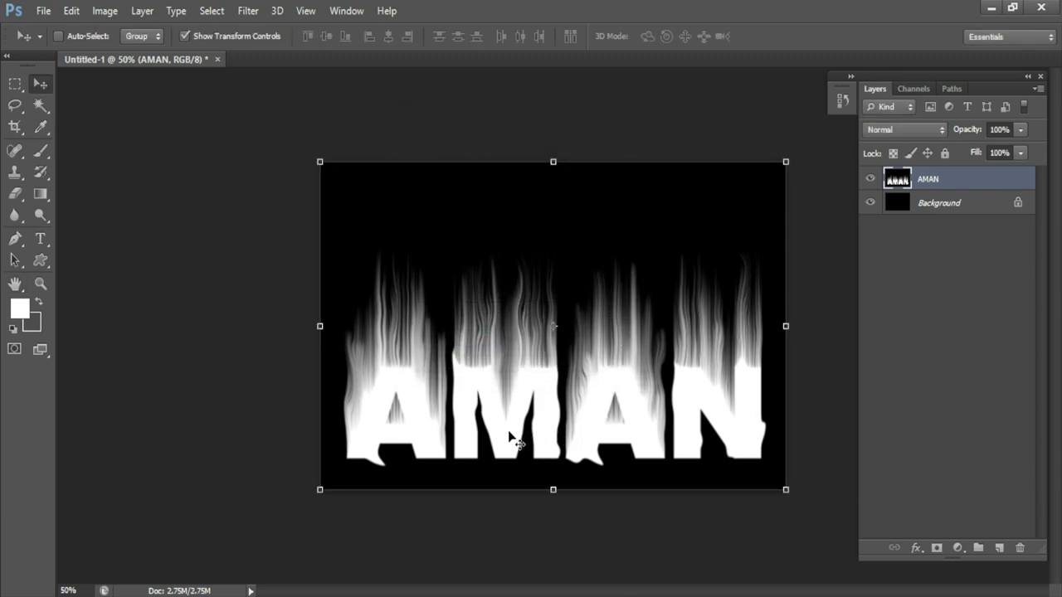
- Convert the image to Grayscale, flattening and discarding colour, then convert it to Indexed Color
{"action": "left_click", "coordinate": [105, 11]}
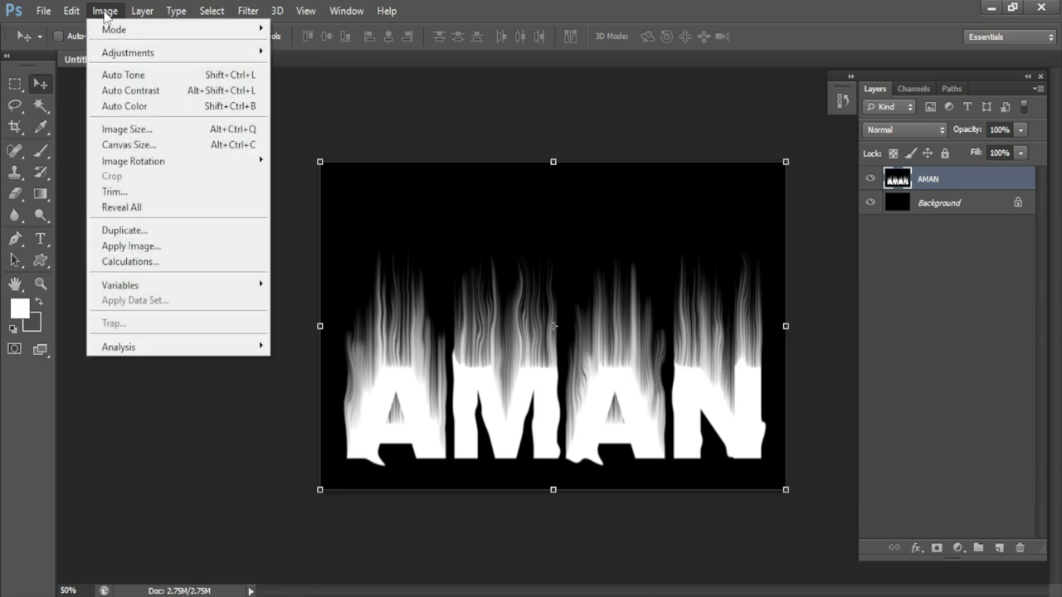
{"action": "mouse_move", "coordinate": [133, 29]}
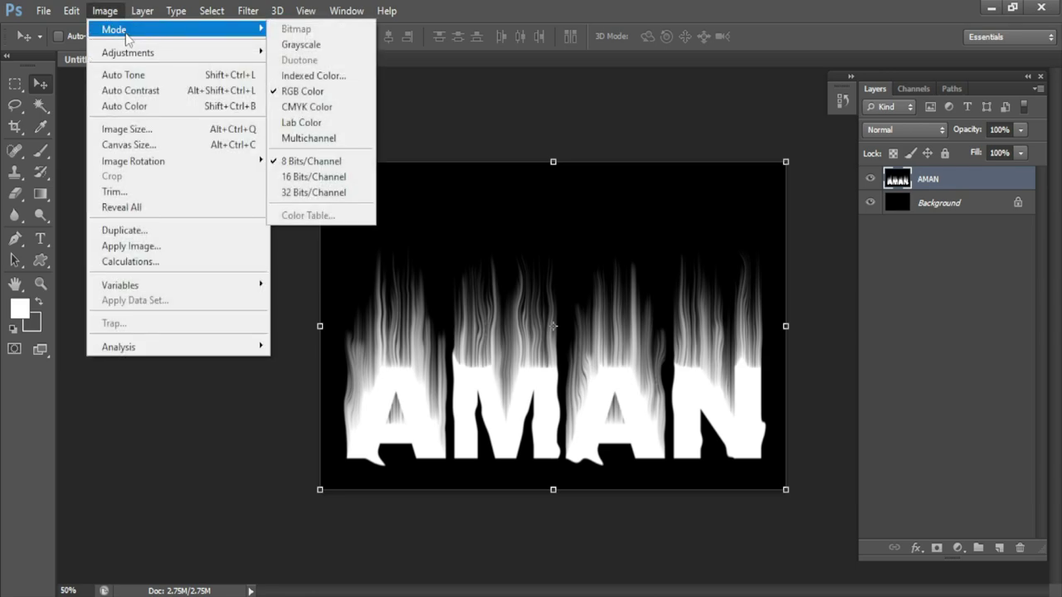
{"action": "left_click", "coordinate": [319, 52]}
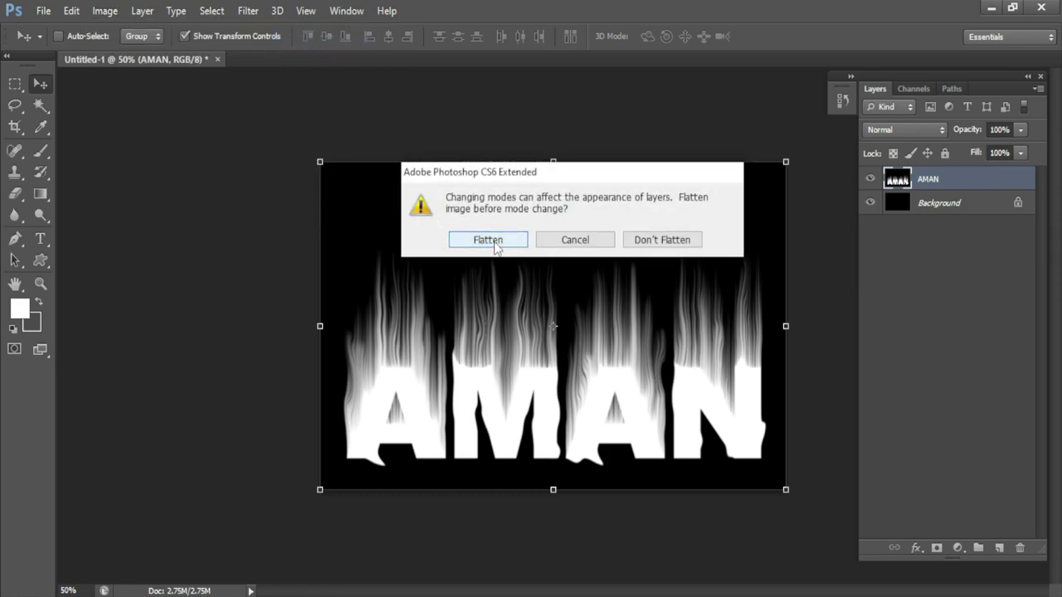
{"action": "left_click", "coordinate": [495, 247]}
{"action": "left_click", "coordinate": [481, 260]}
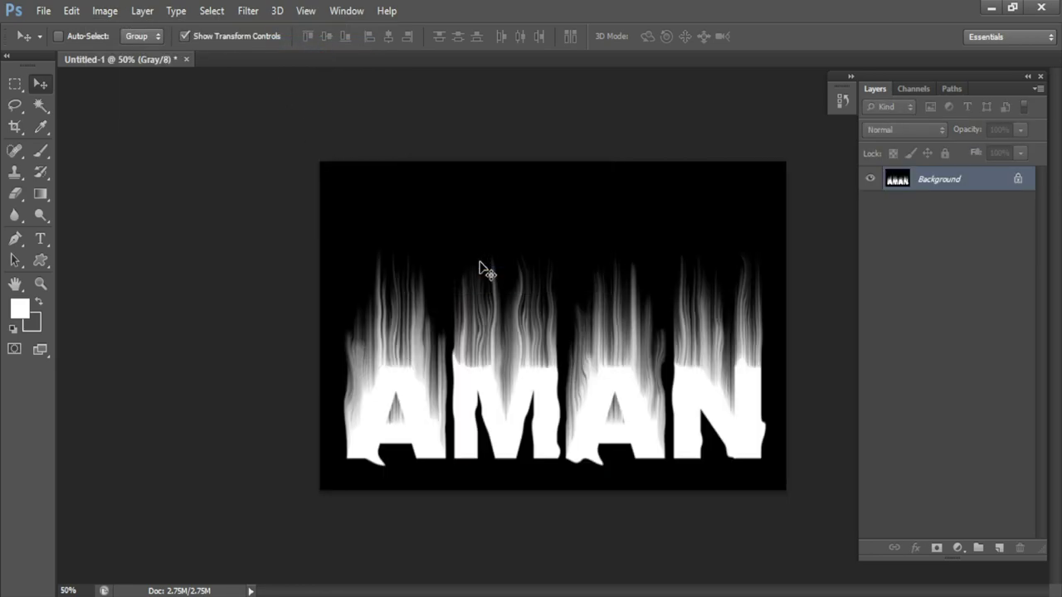
{"action": "left_click", "coordinate": [105, 13]}
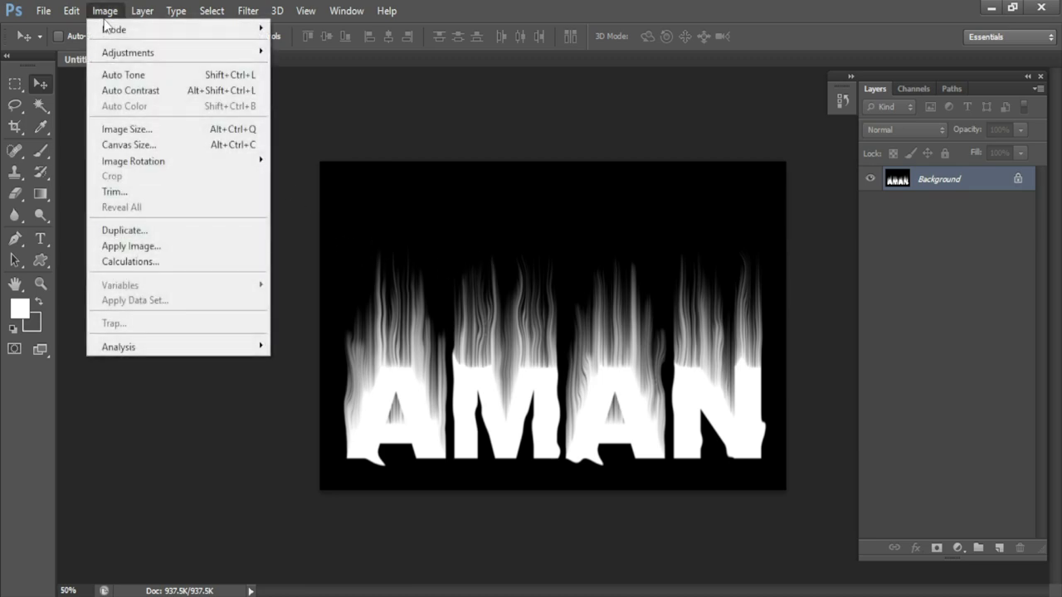
{"action": "mouse_move", "coordinate": [113, 29]}
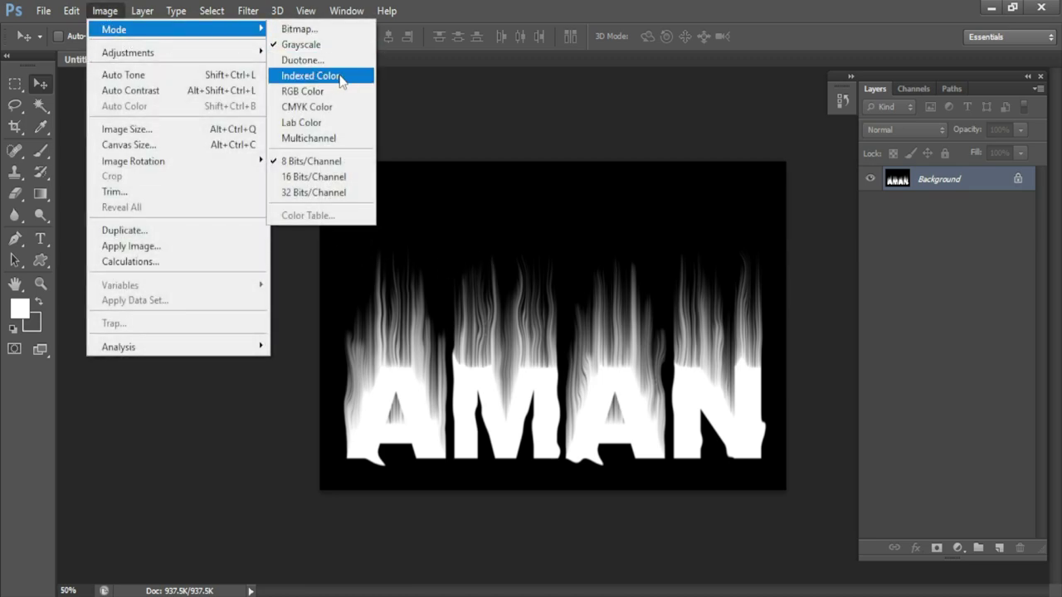
{"action": "left_click", "coordinate": [330, 83]}
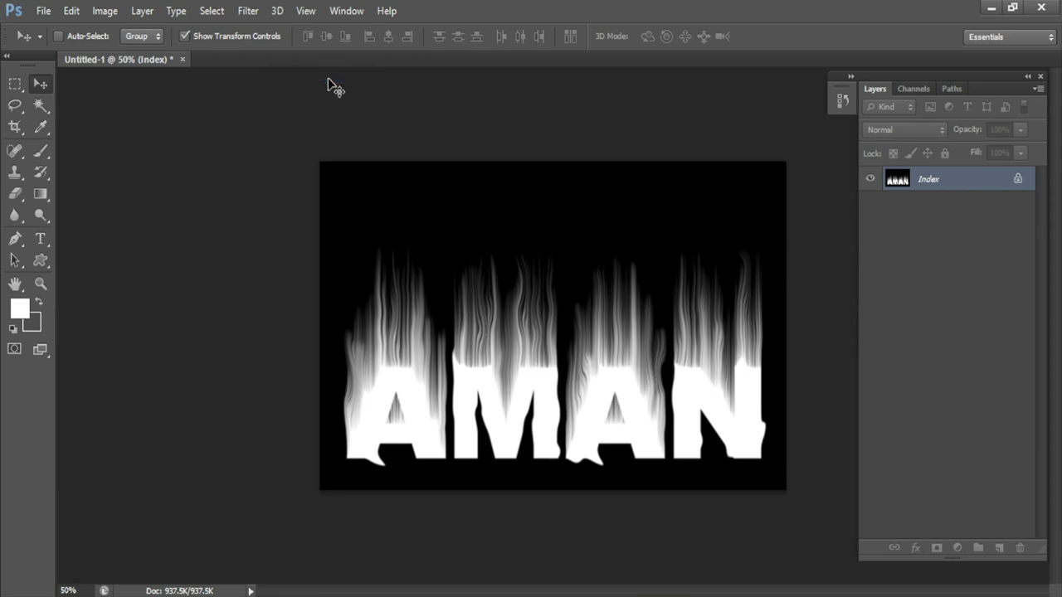
- Apply the Black Body colour table to turn the white streaks into red-yellow fire
{"action": "left_click", "coordinate": [104, 11]}
{"action": "mouse_move", "coordinate": [113, 29]}
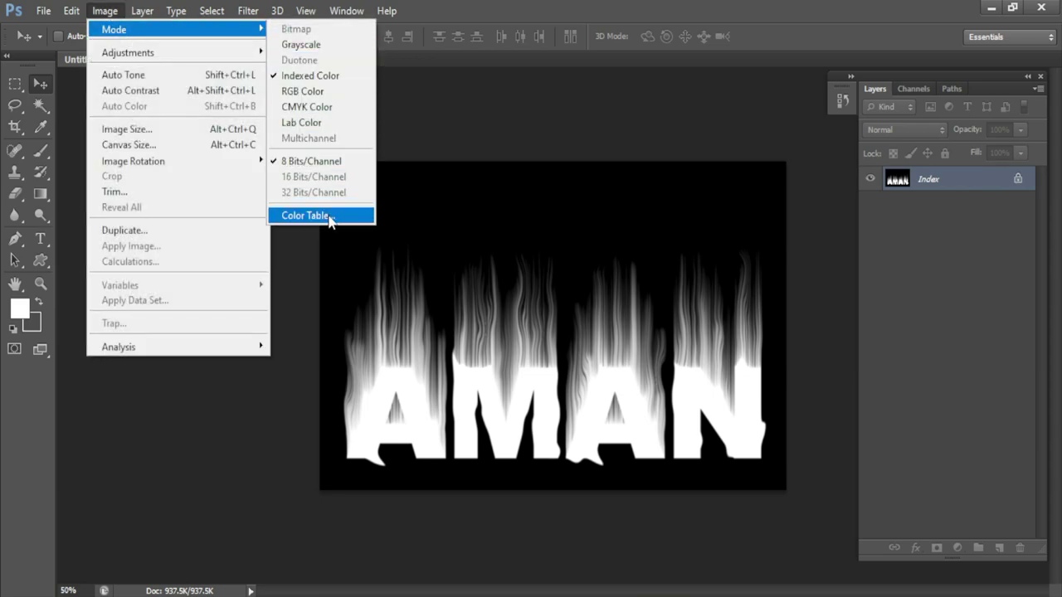
{"action": "left_click", "coordinate": [330, 216]}
{"action": "left_click", "coordinate": [567, 136]}
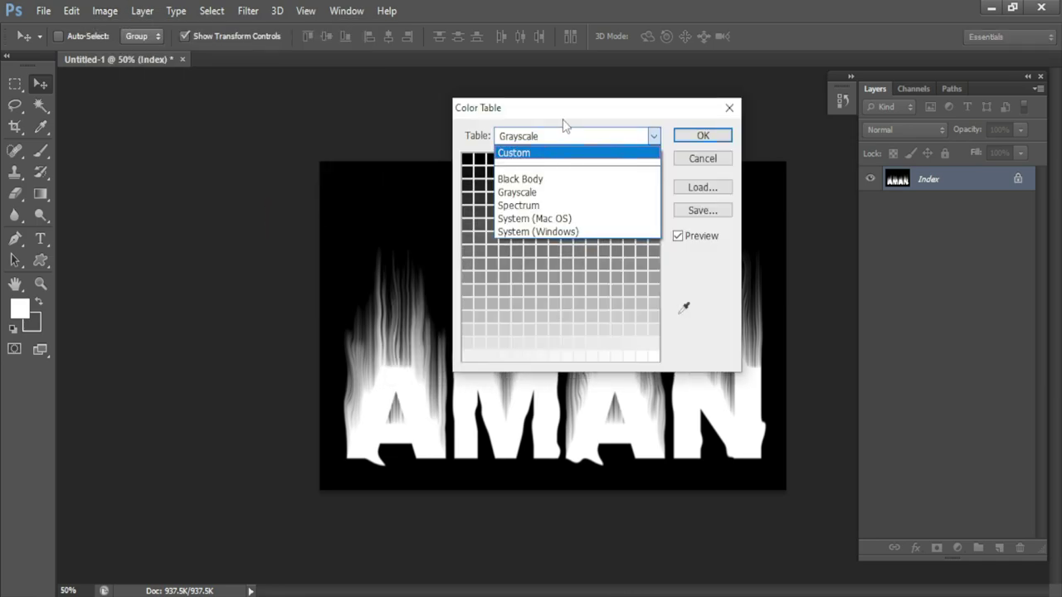
{"action": "left_click", "coordinate": [531, 180]}
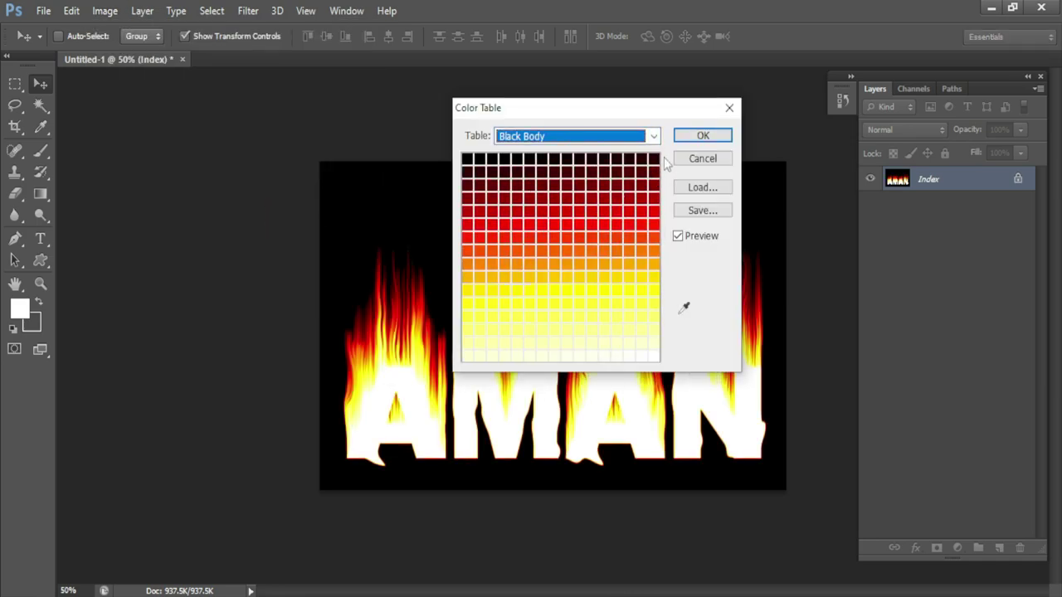
{"action": "left_click", "coordinate": [703, 135]}
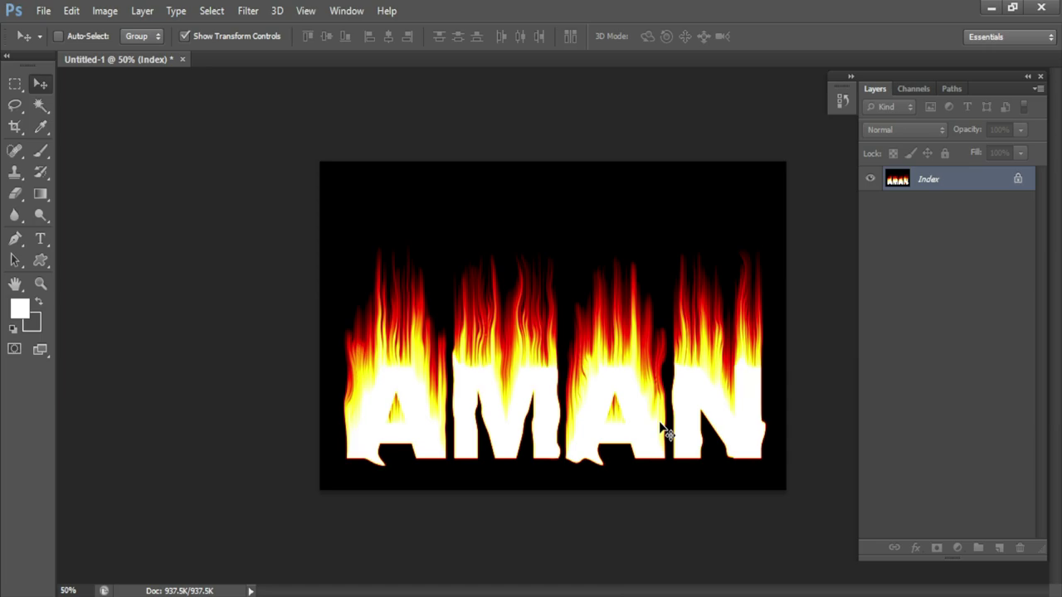
{"action": "left_click", "coordinate": [105, 11]}
{"action": "mouse_move", "coordinate": [114, 29]}
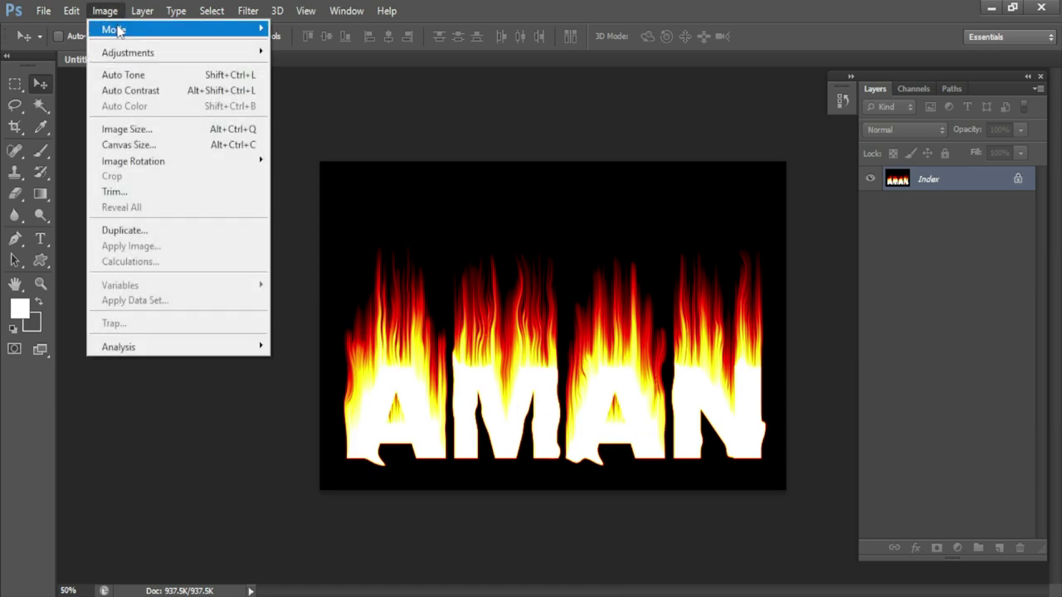
- Switch to RGB Color, Magic Wand-select the A, M, A, N letter faces, and ready the Gradient tool
{"action": "left_click", "coordinate": [313, 91]}
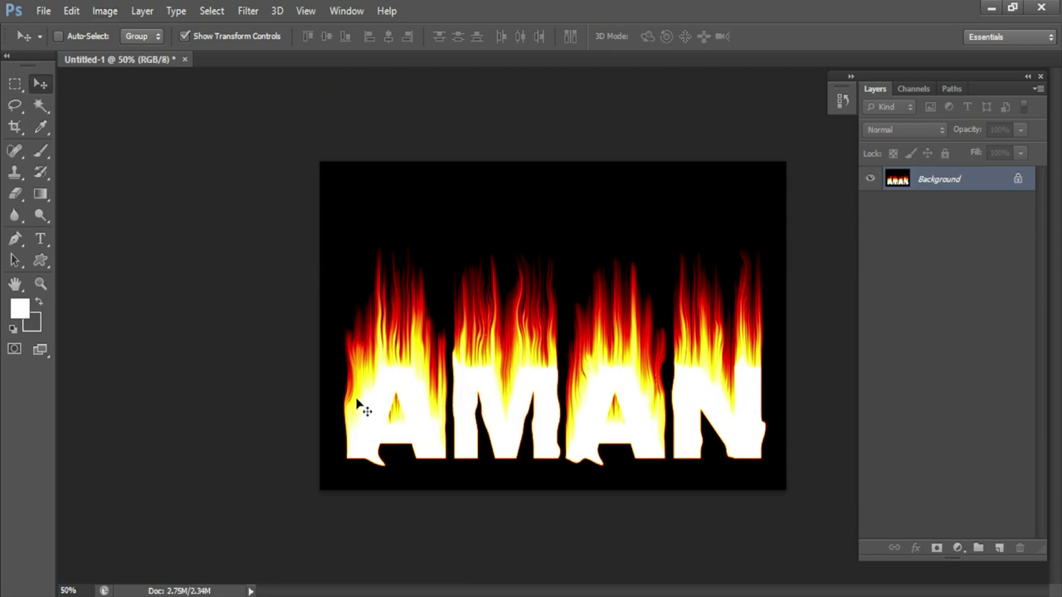
{"action": "left_click", "coordinate": [40, 107]}
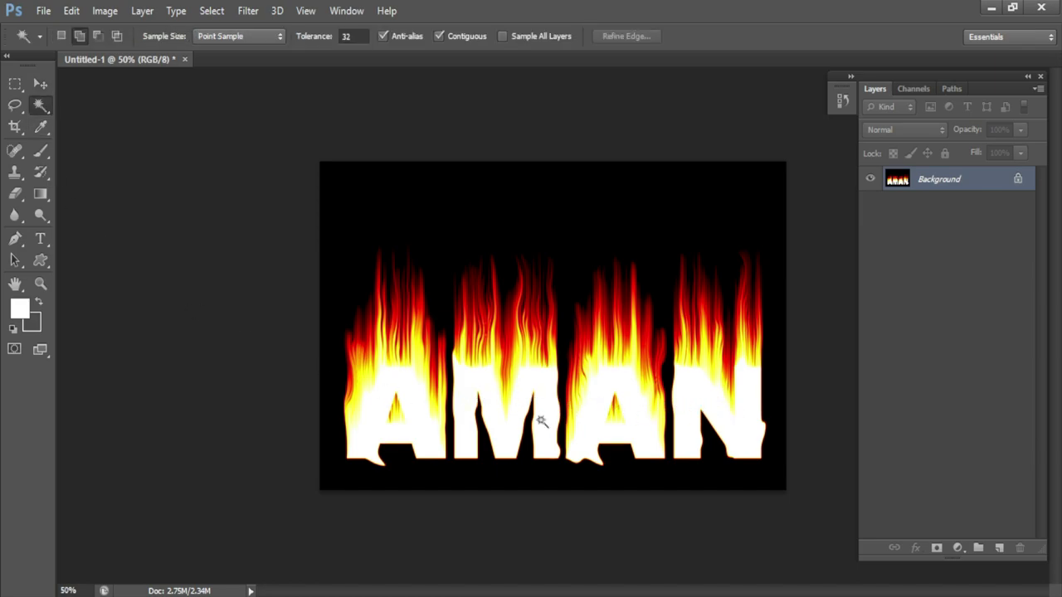
{"action": "left_click", "coordinate": [383, 413]}
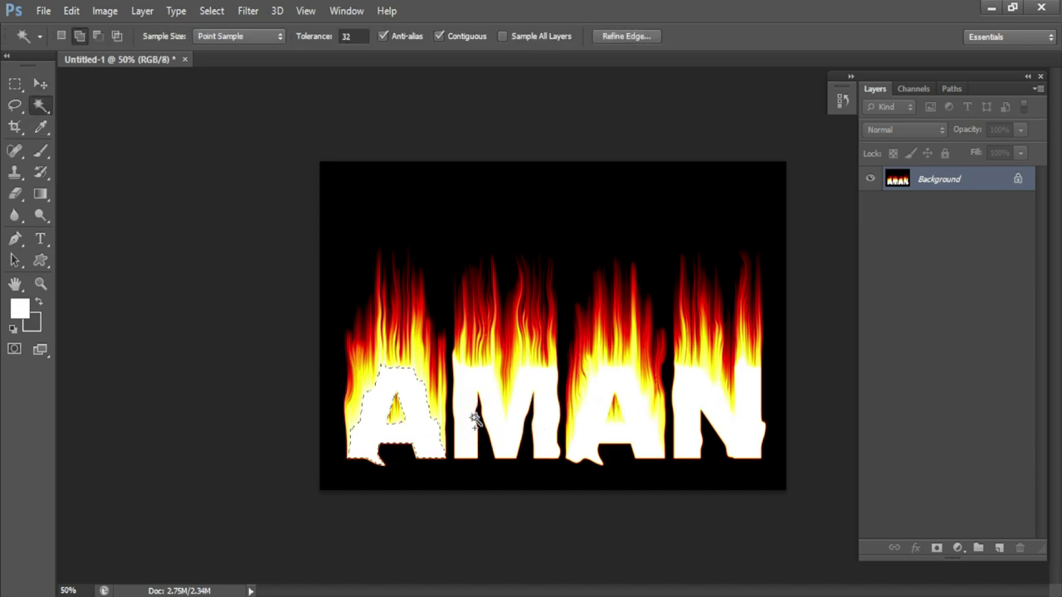
{"action": "left_click", "coordinate": [503, 422]}
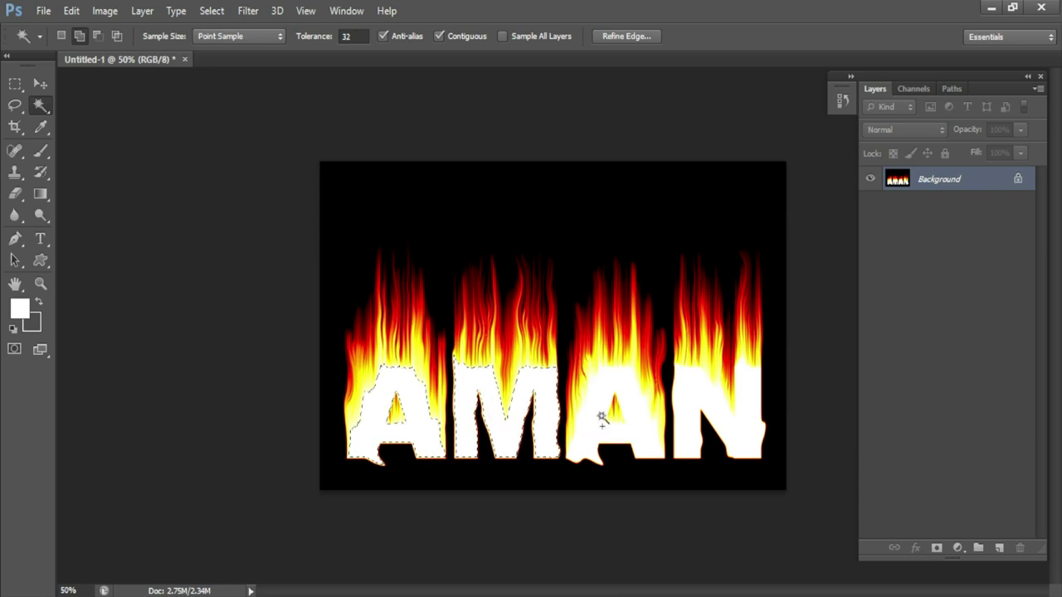
{"action": "left_click", "coordinate": [611, 407]}
{"action": "left_click", "coordinate": [698, 417]}
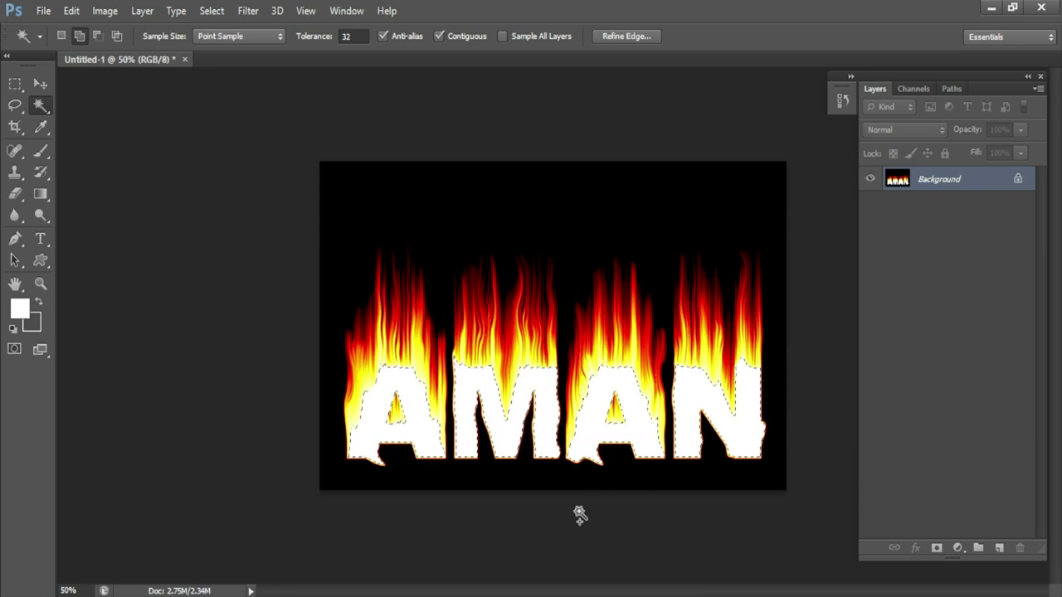
{"action": "left_click", "coordinate": [40, 194]}
{"action": "left_click", "coordinate": [78, 194]}
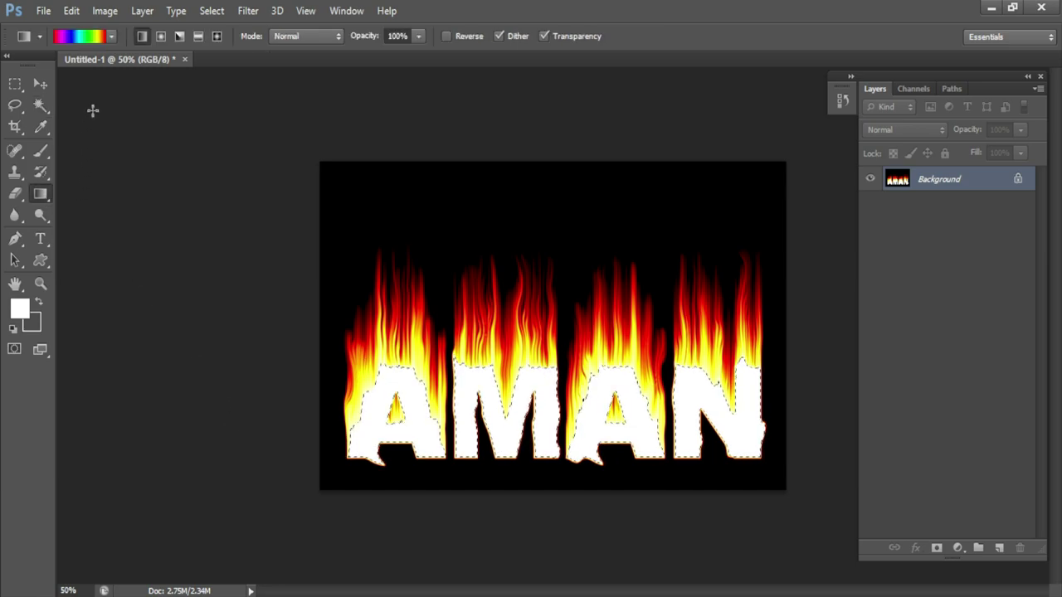
- Fill the selected letters with the Spectrum gradient at 63% opacity, then deselect
{"action": "left_click", "coordinate": [98, 37]}
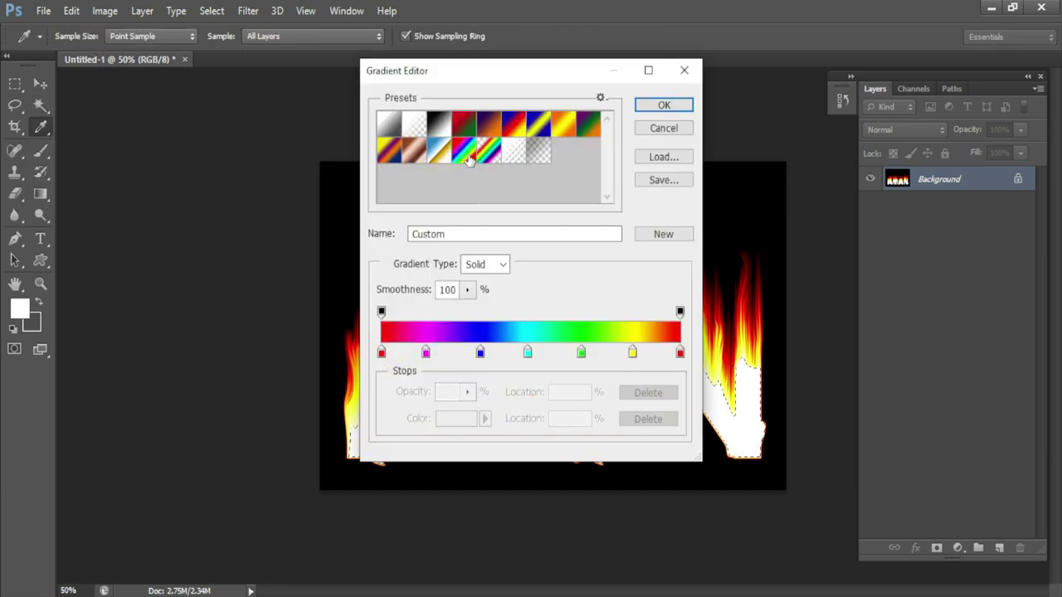
{"action": "left_click", "coordinate": [664, 105]}
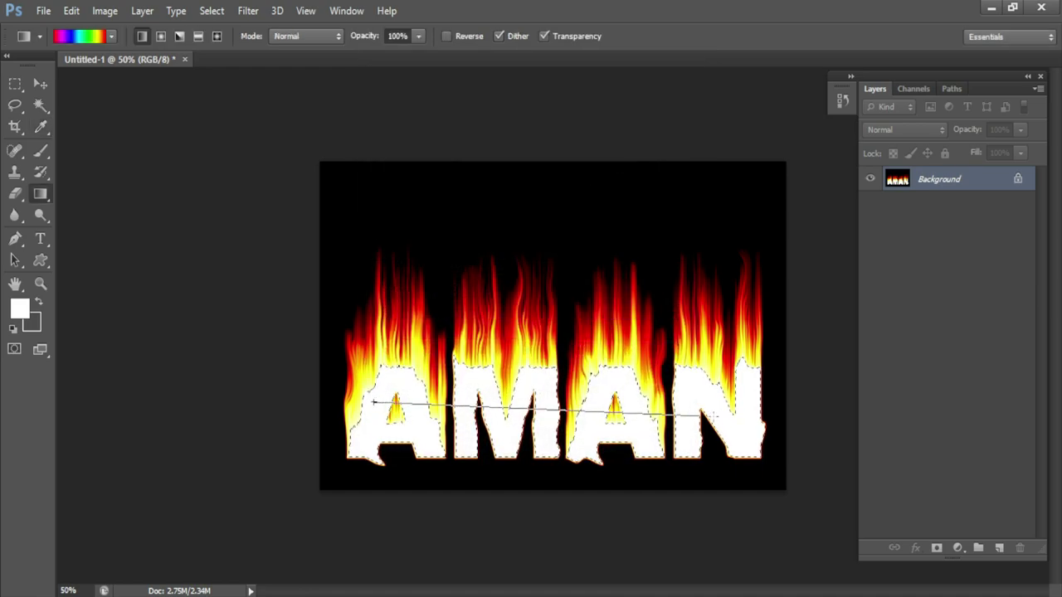
{"action": "mouse_move", "coordinate": [374, 401]}
{"action": "left_mouse_down"}
{"action": "mouse_move", "coordinate": [759, 413]}
{"action": "mouse_move", "coordinate": [371, 430]}
{"action": "left_mouse_up"}
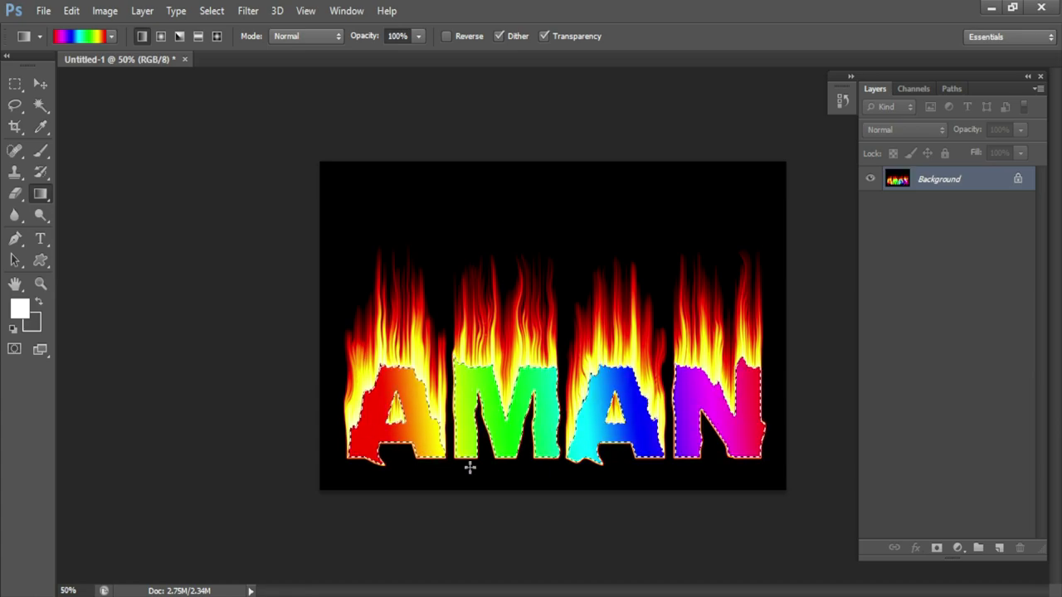
{"action": "key", "text": "6"}
{"action": "key", "text": "3"}
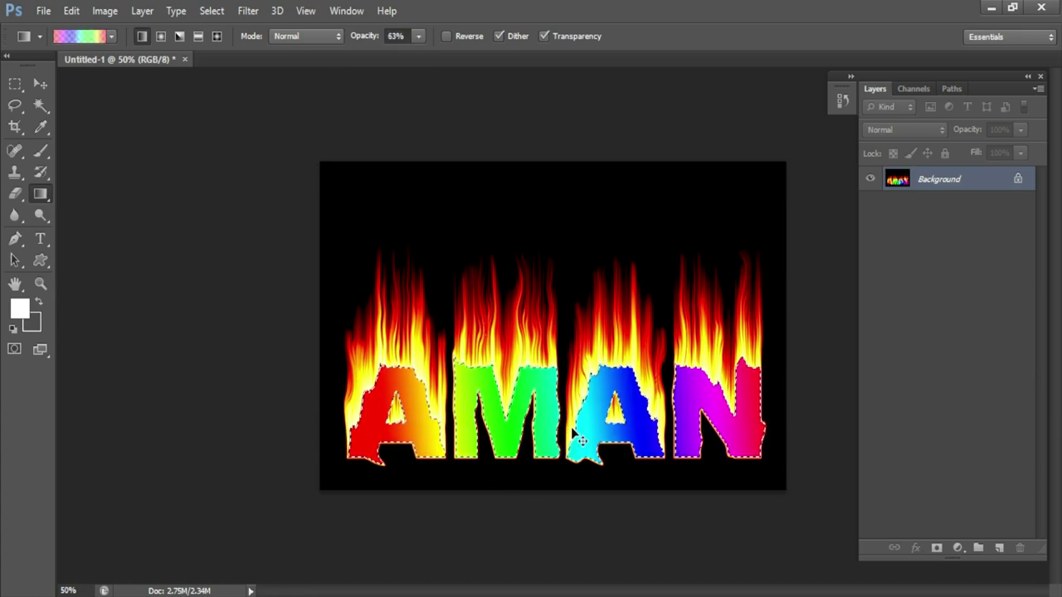
{"action": "key", "text": "ctrl+d"}
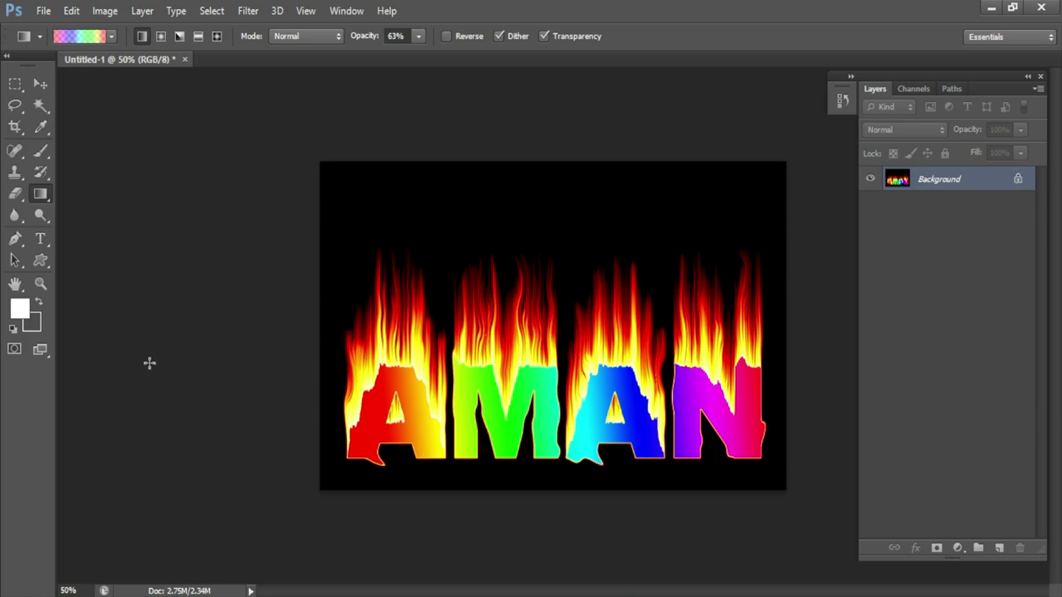